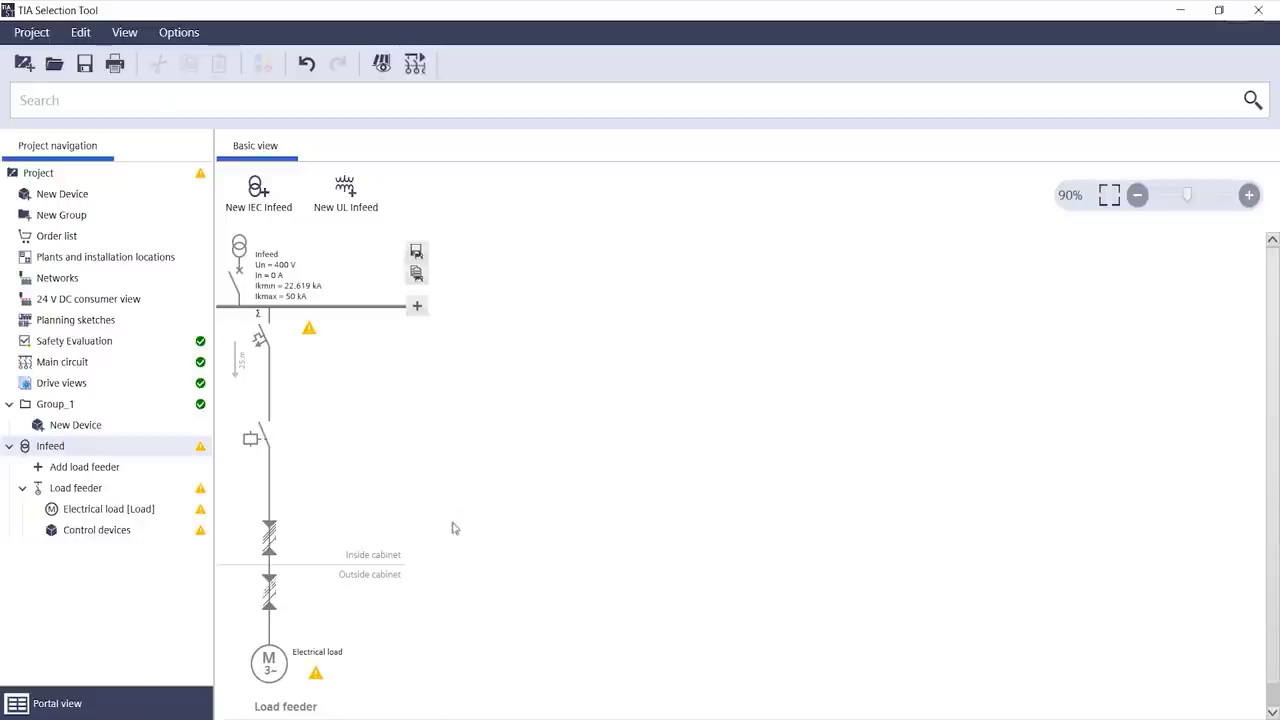
Set the motor load's mechanical power to 5.5 kW, giving an 11.5 A rated current.
left_click(283, 662)
double_click(276, 646)
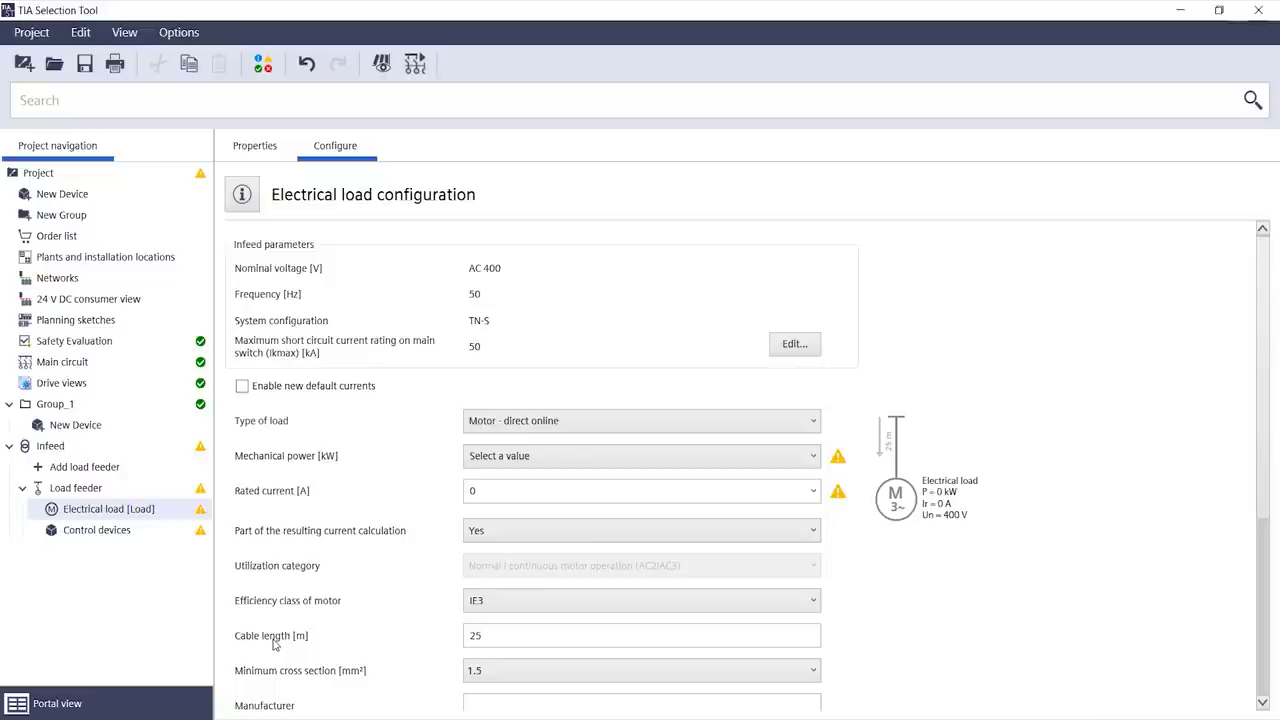
scroll(274, 644, "down", 2)
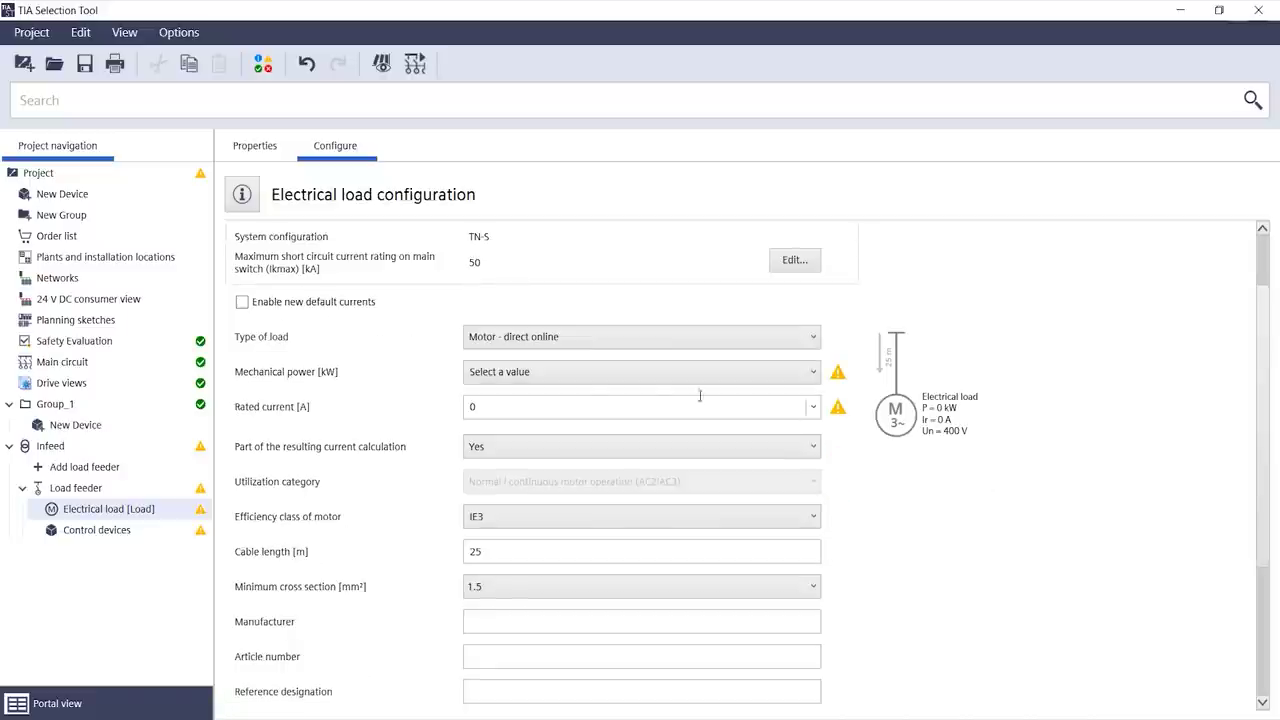
left_click(590, 377)
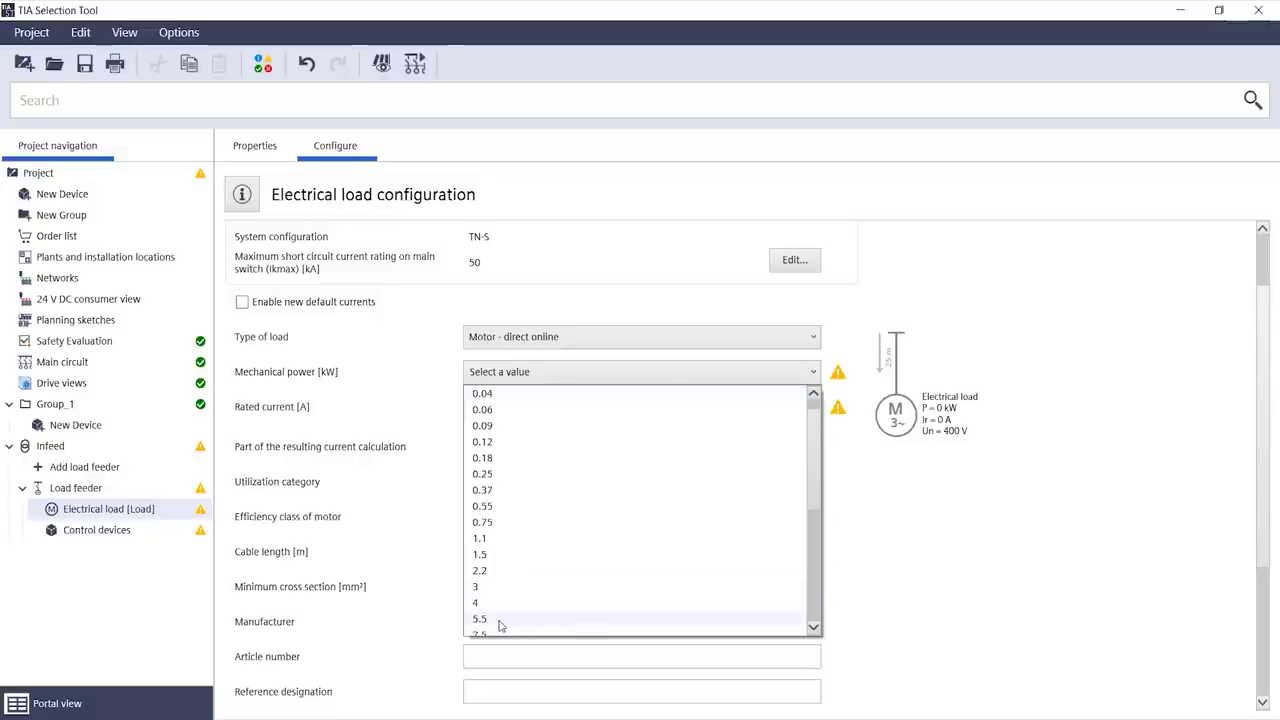
left_click(500, 620)
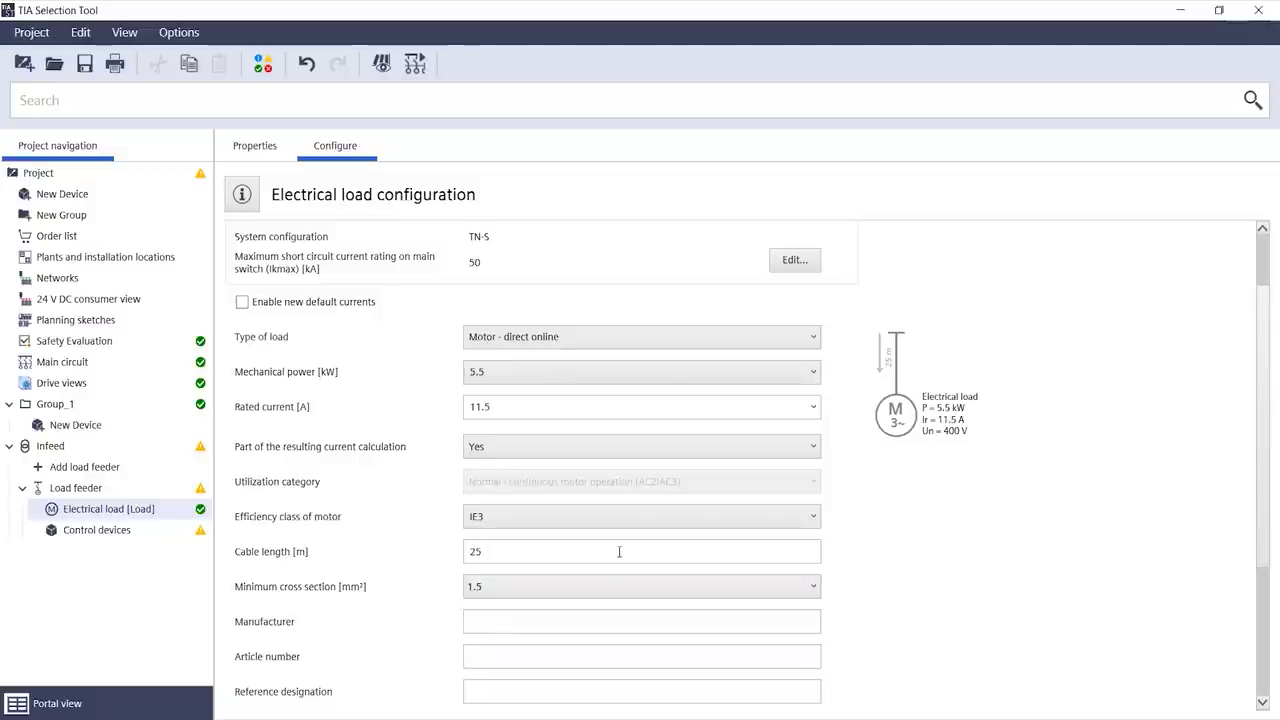
left_click_drag(506, 410, 468, 414)
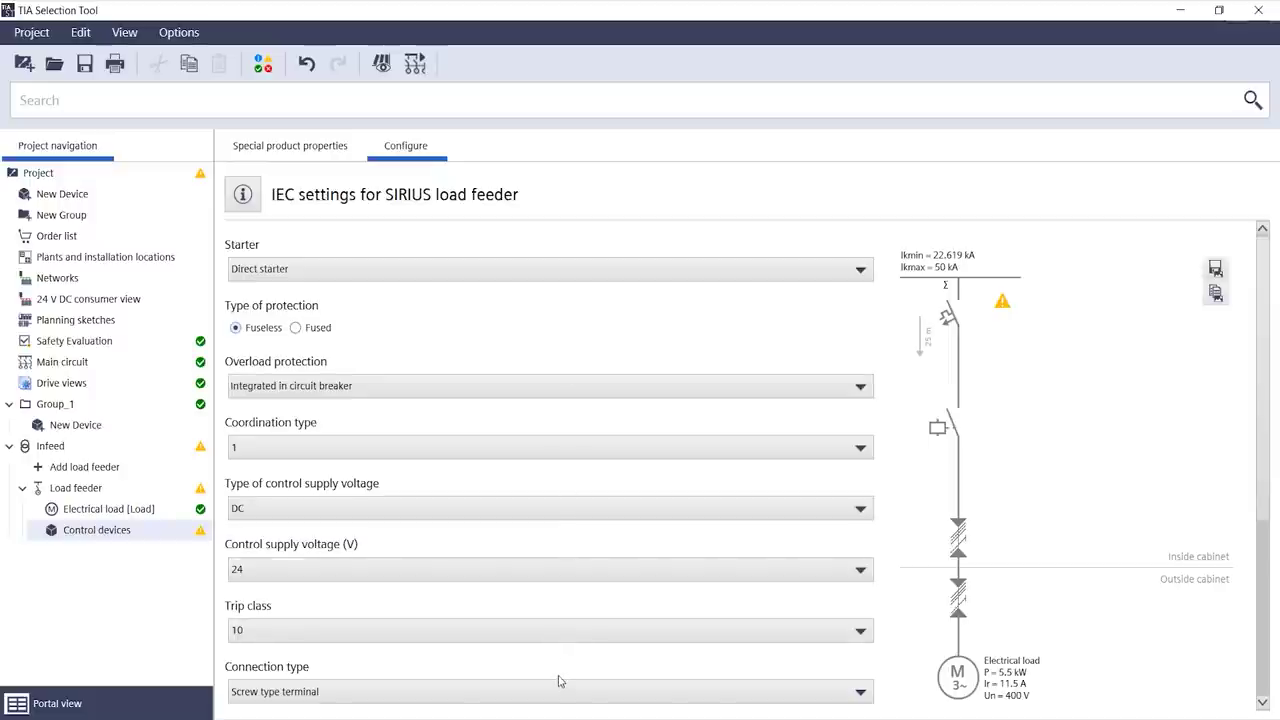
Make the feeder a reversing starter with overload protection integrated in the circuit breaker and calculate it.
left_click(452, 279)
left_click(422, 332)
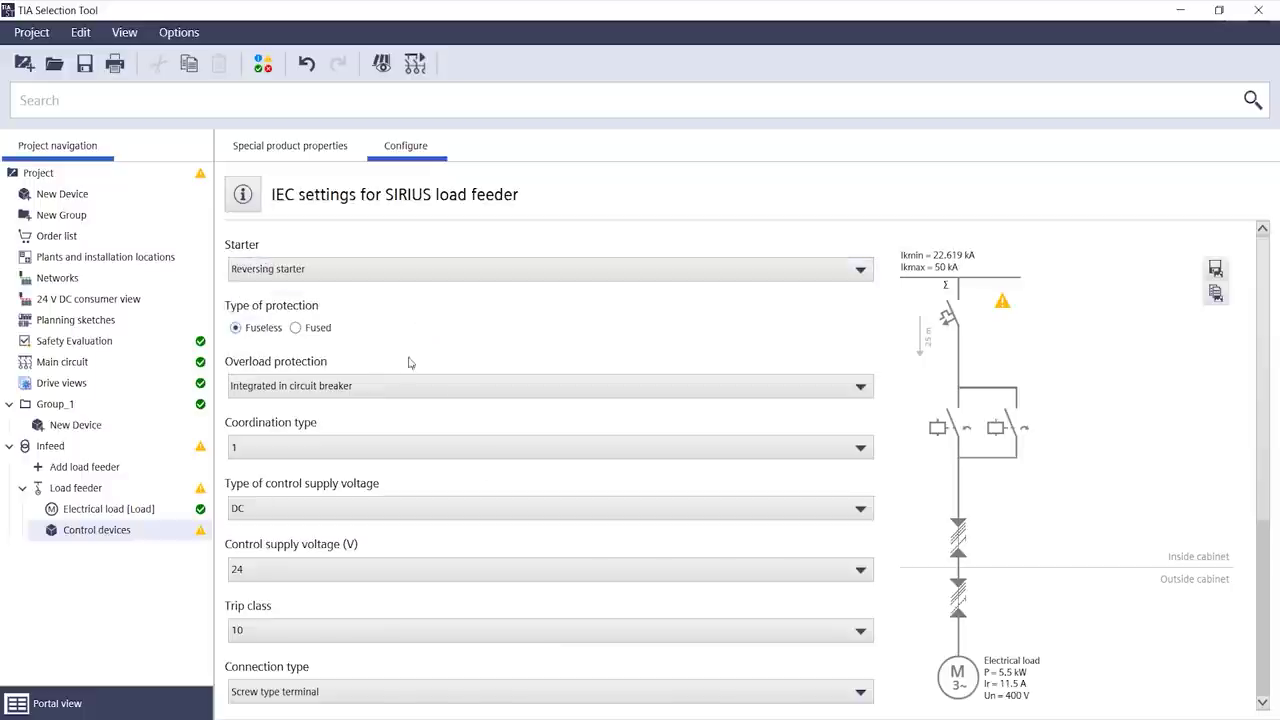
left_click(402, 388)
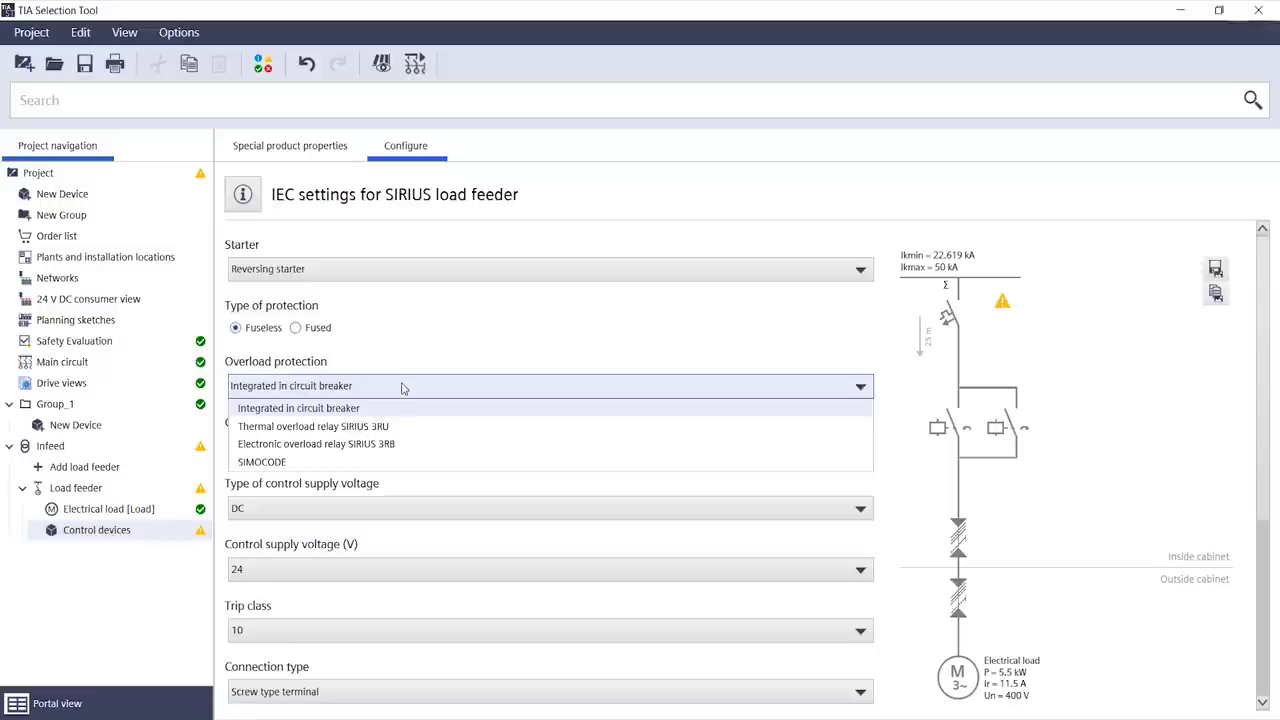
left_click(402, 388)
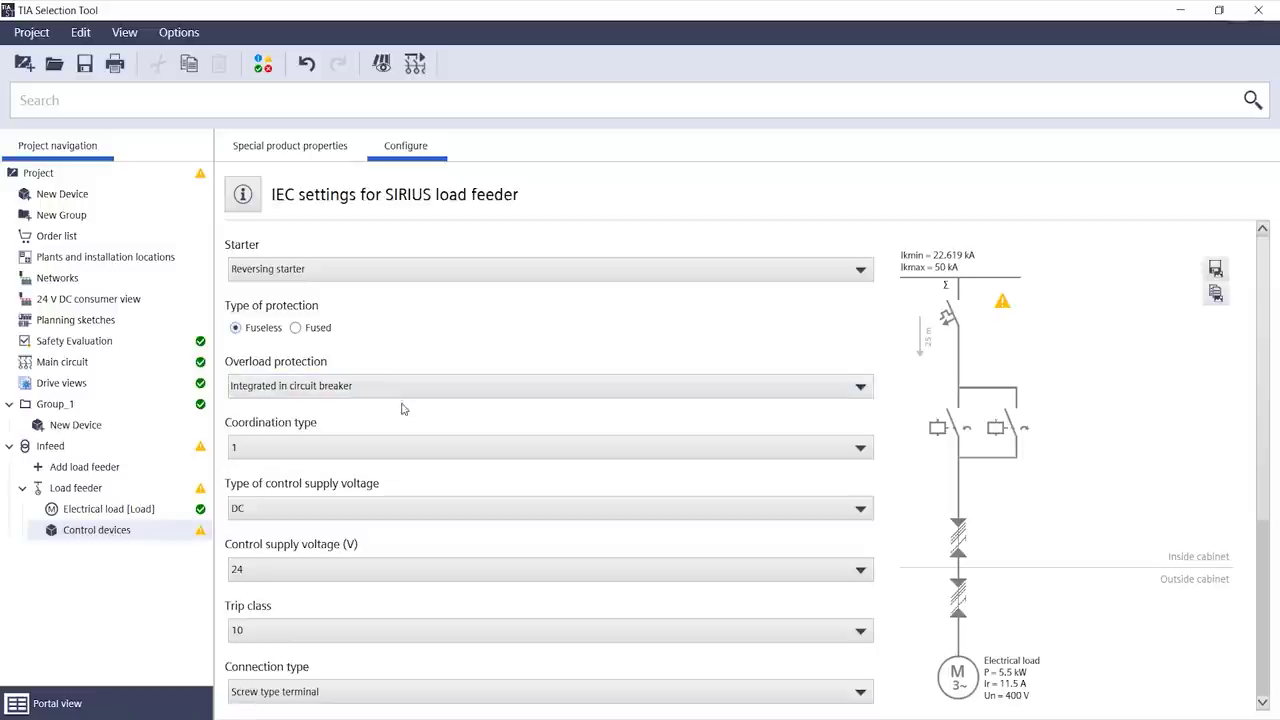
scroll(400, 409, "down", 3)
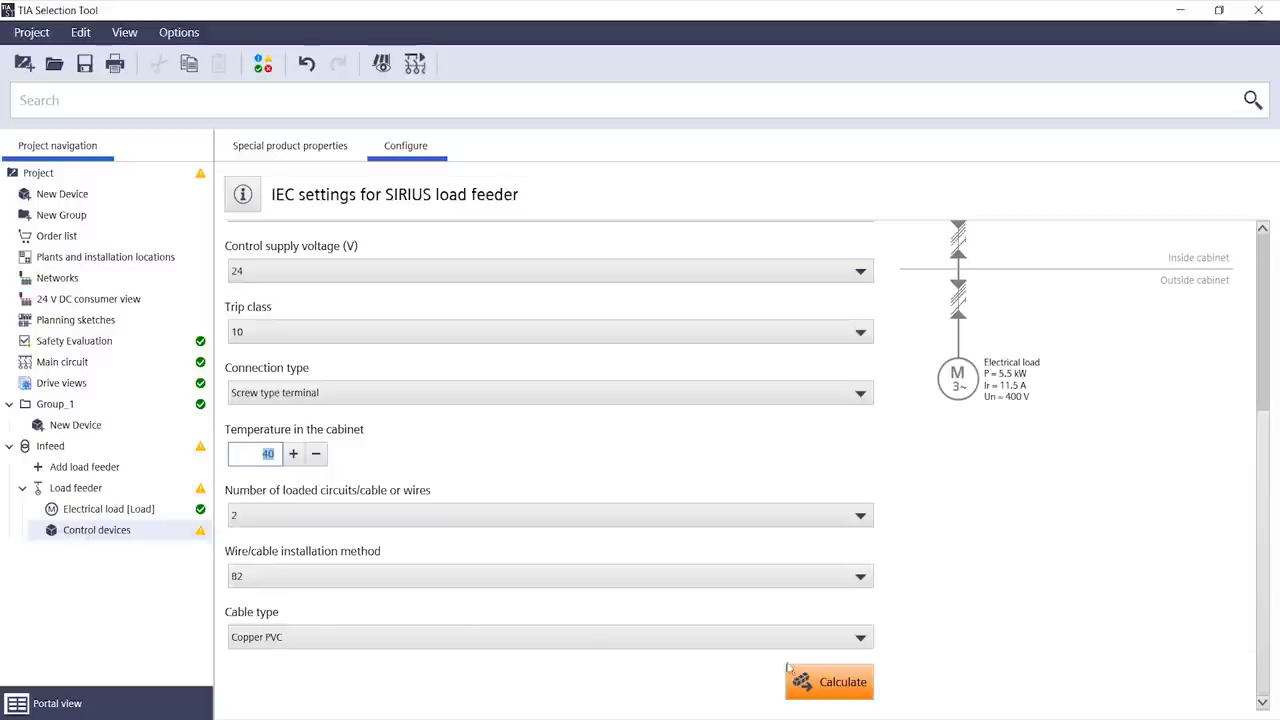
left_click(796, 672)
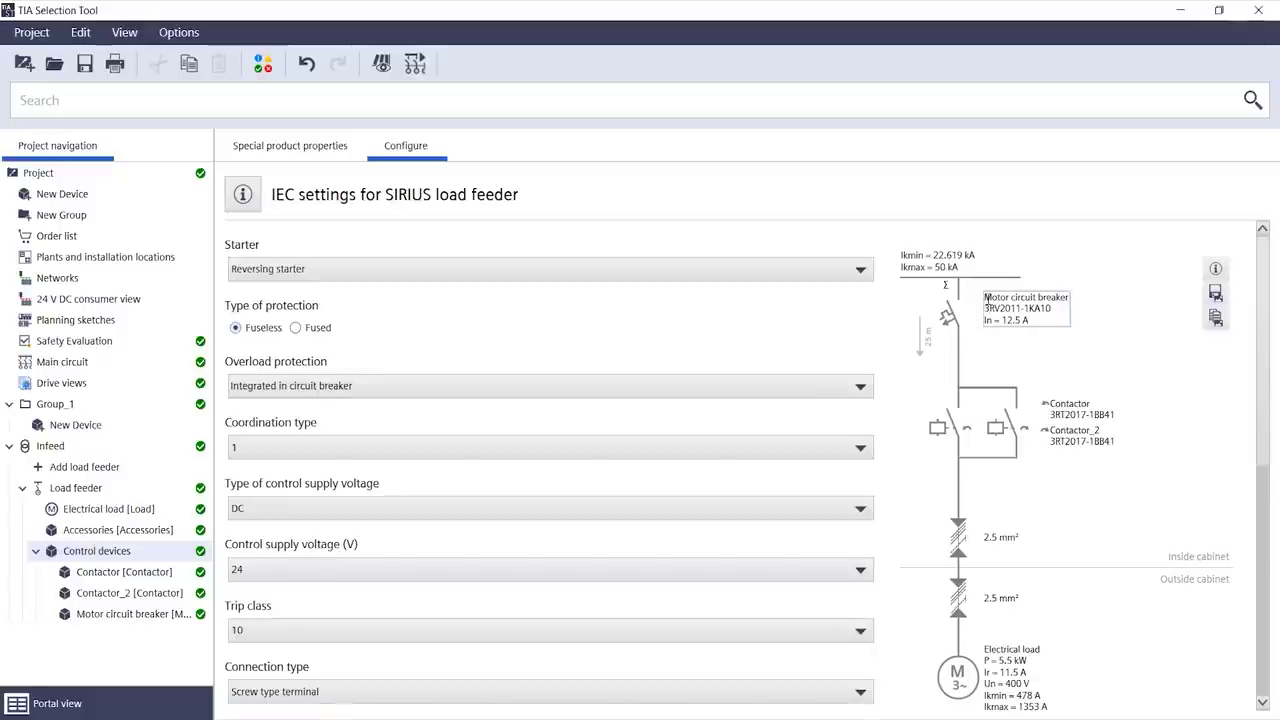
Review the calculated 3RV2011-1KA10 breaker and the 2.5 mm² inside- and outside-cabinet cables.
left_click_drag(986, 297, 1056, 310)
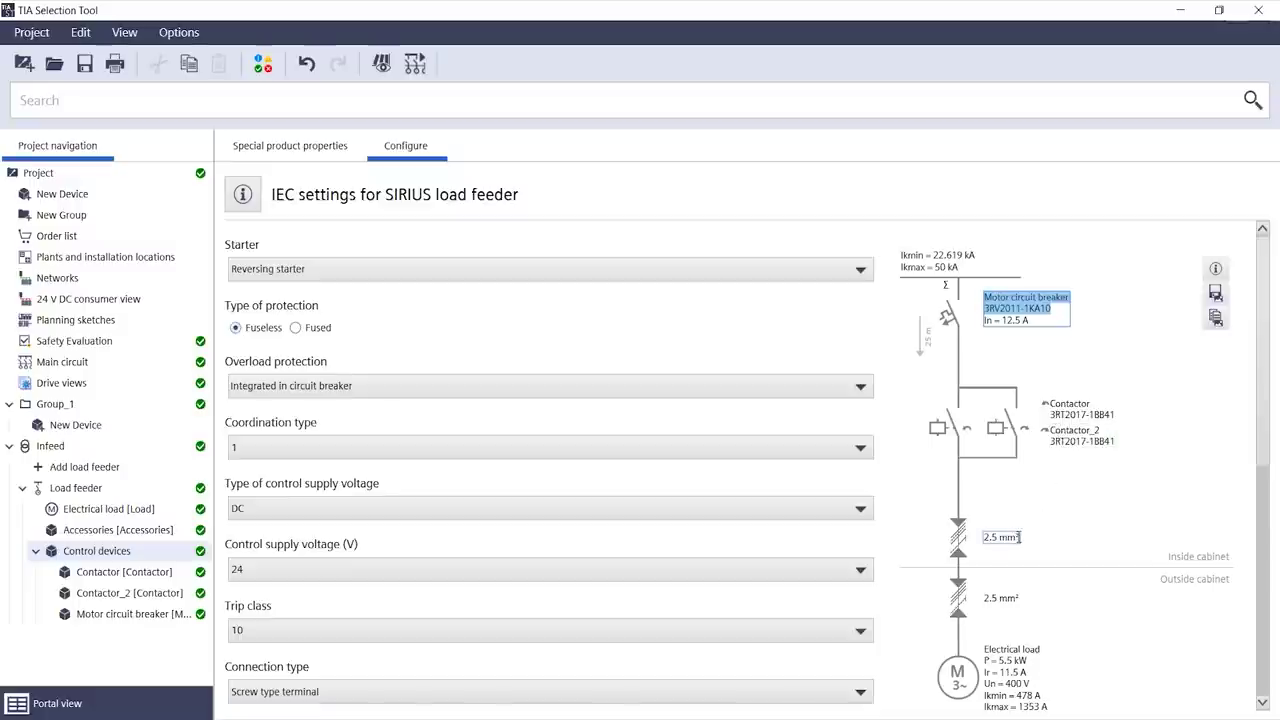
left_click_drag(1017, 537, 984, 538)
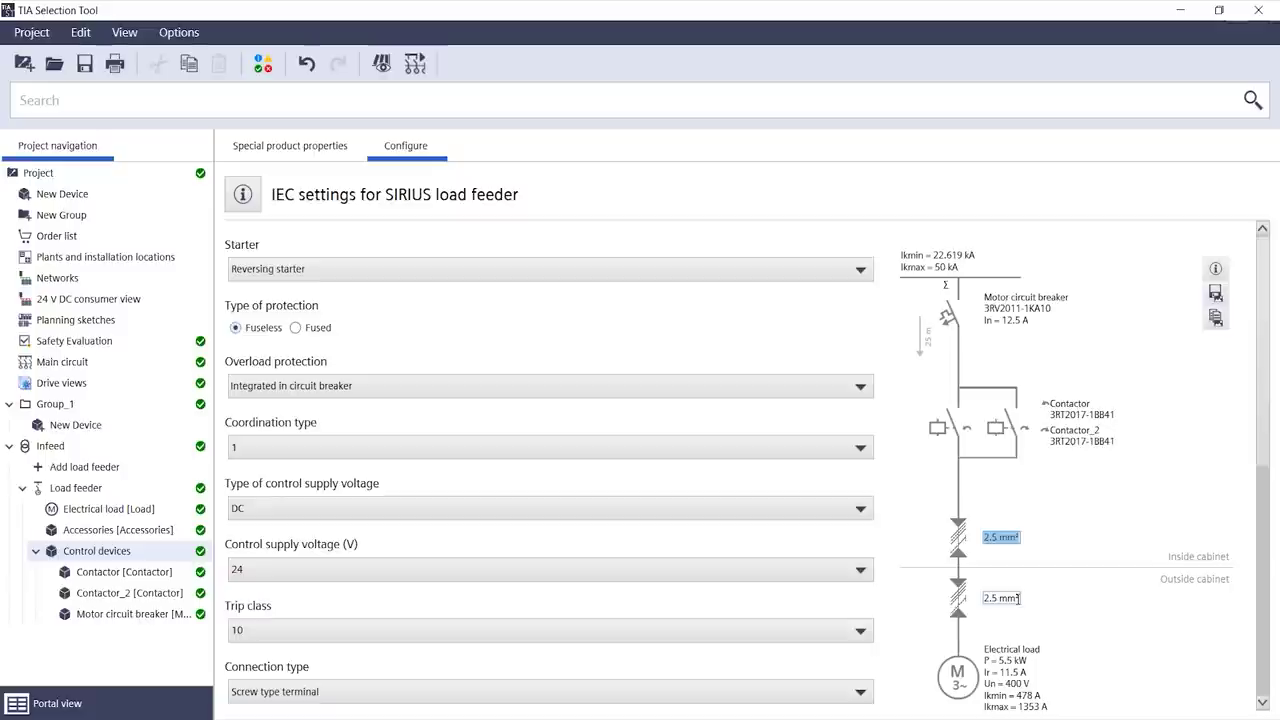
left_click_drag(1017, 597, 984, 598)
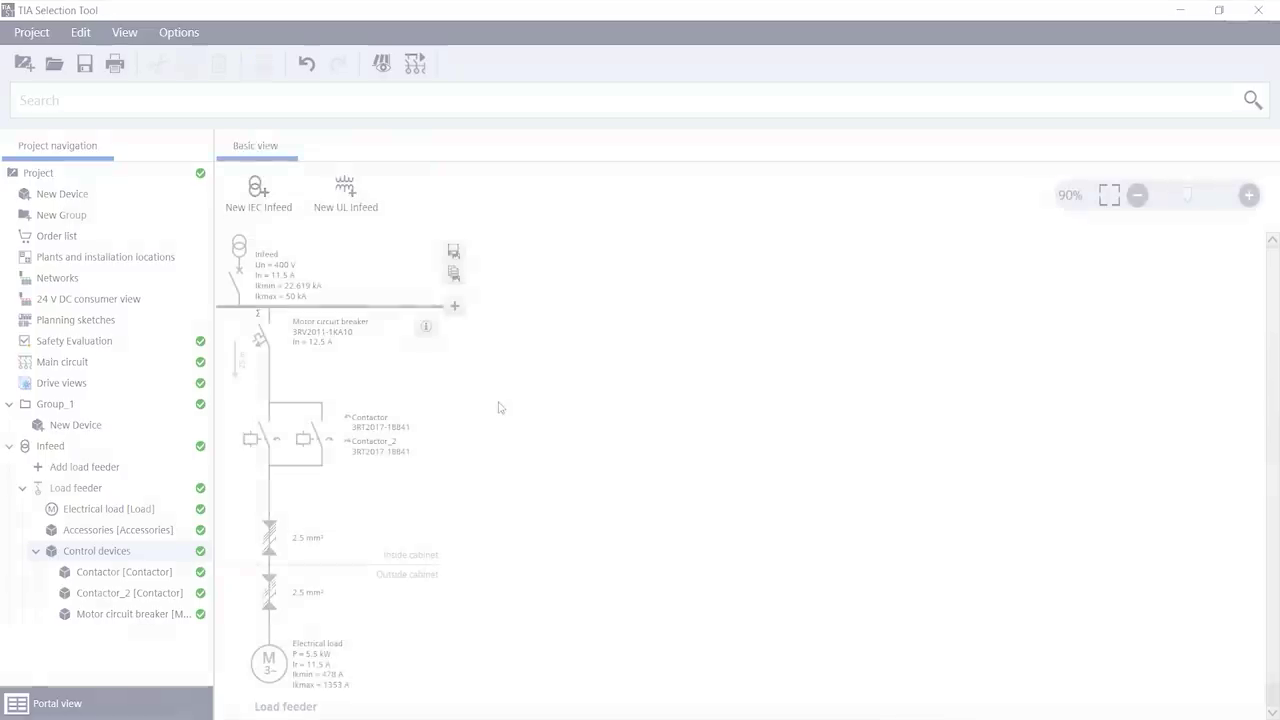
Duplicate the configured load feeder twice to get three identical feeders, raising infeed current to 34.5 A.
right_click(403, 383)
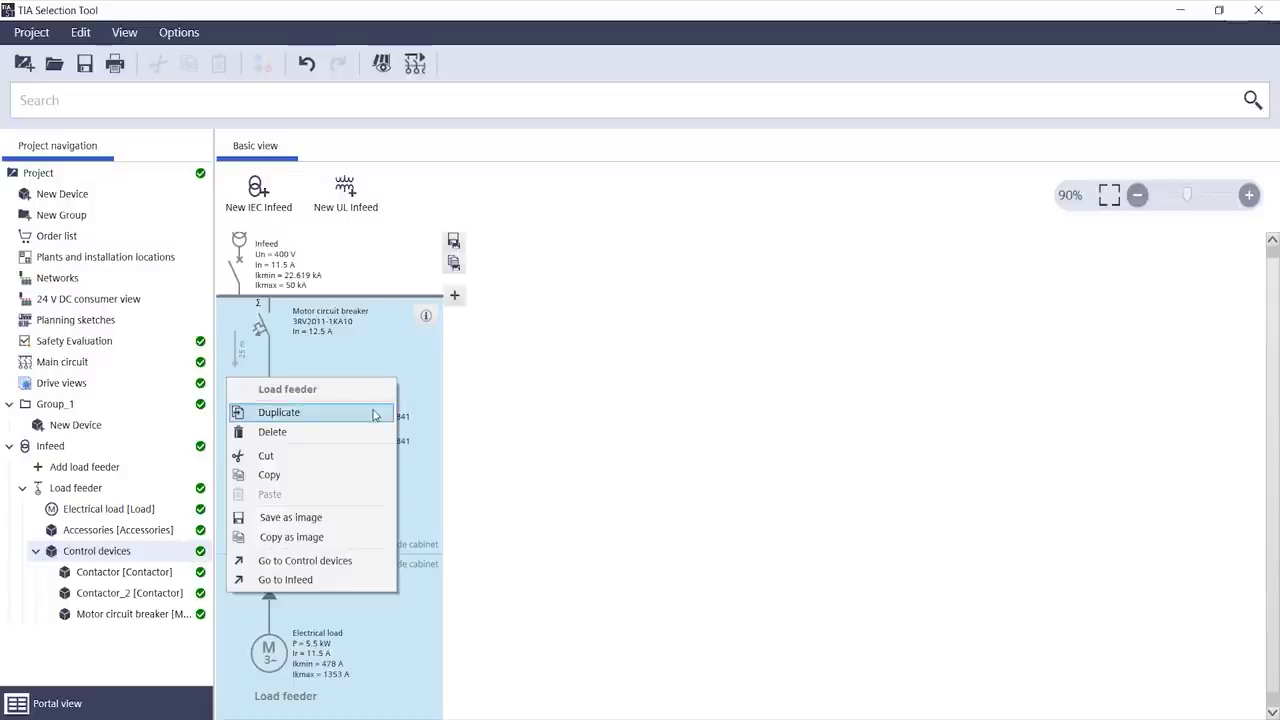
left_click(374, 413)
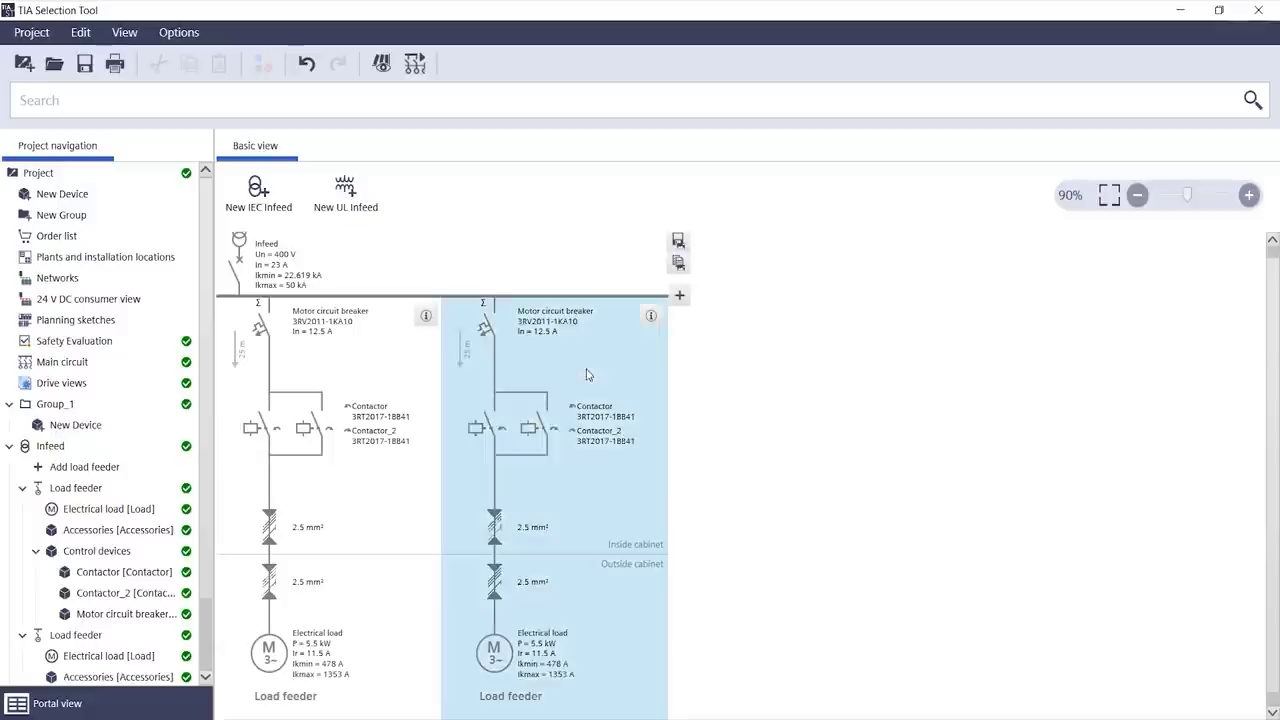
right_click(587, 374)
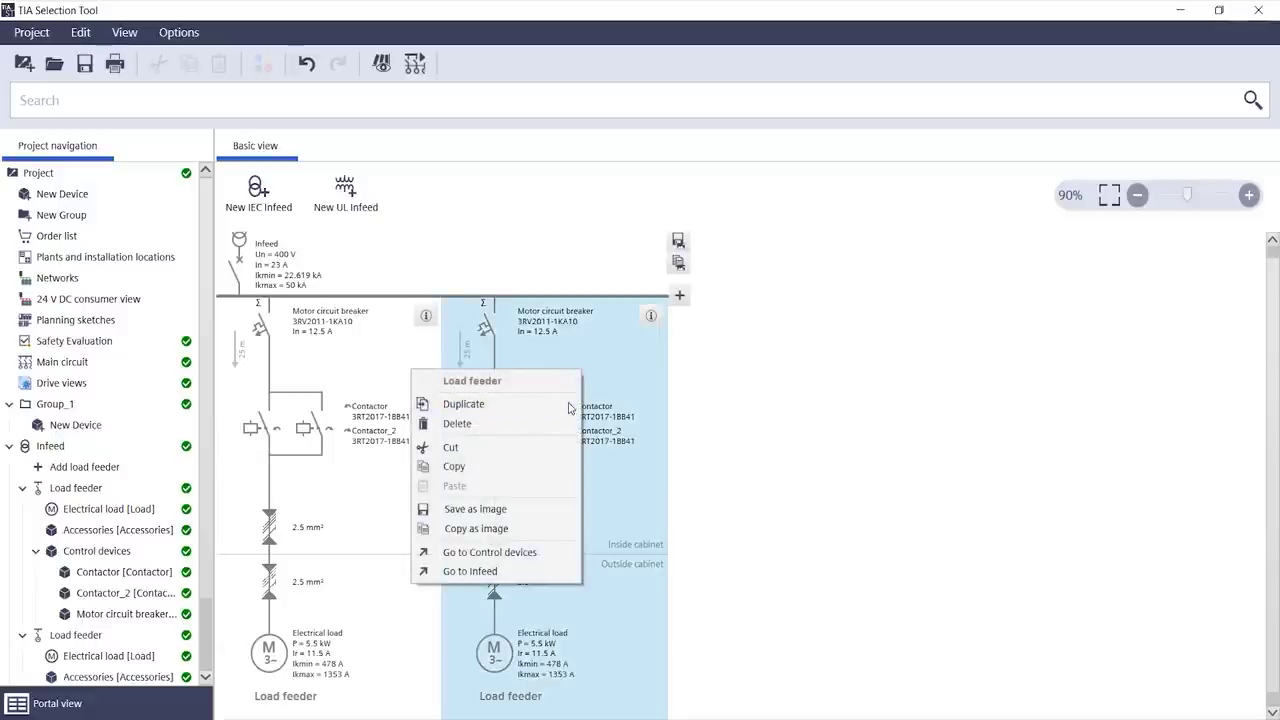
left_click(568, 404)
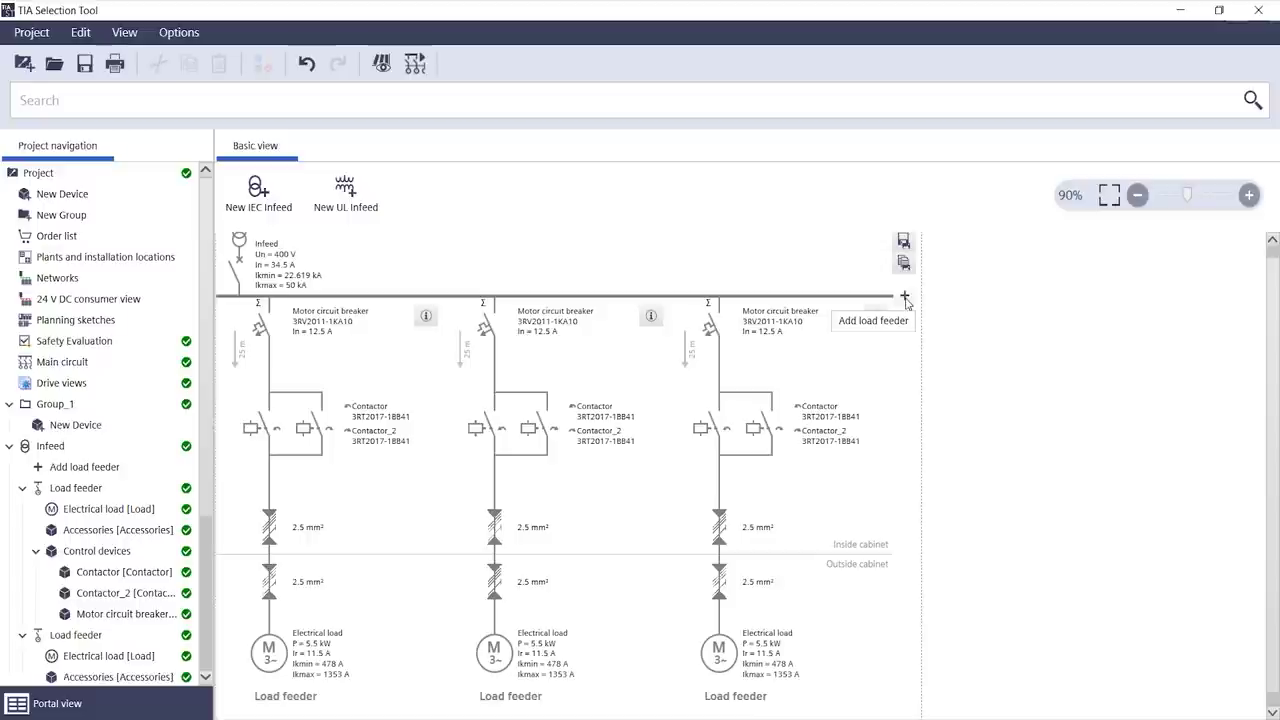
Add a new load feeder and change its electrical load from a motor to a user defined load.
left_click(904, 298)
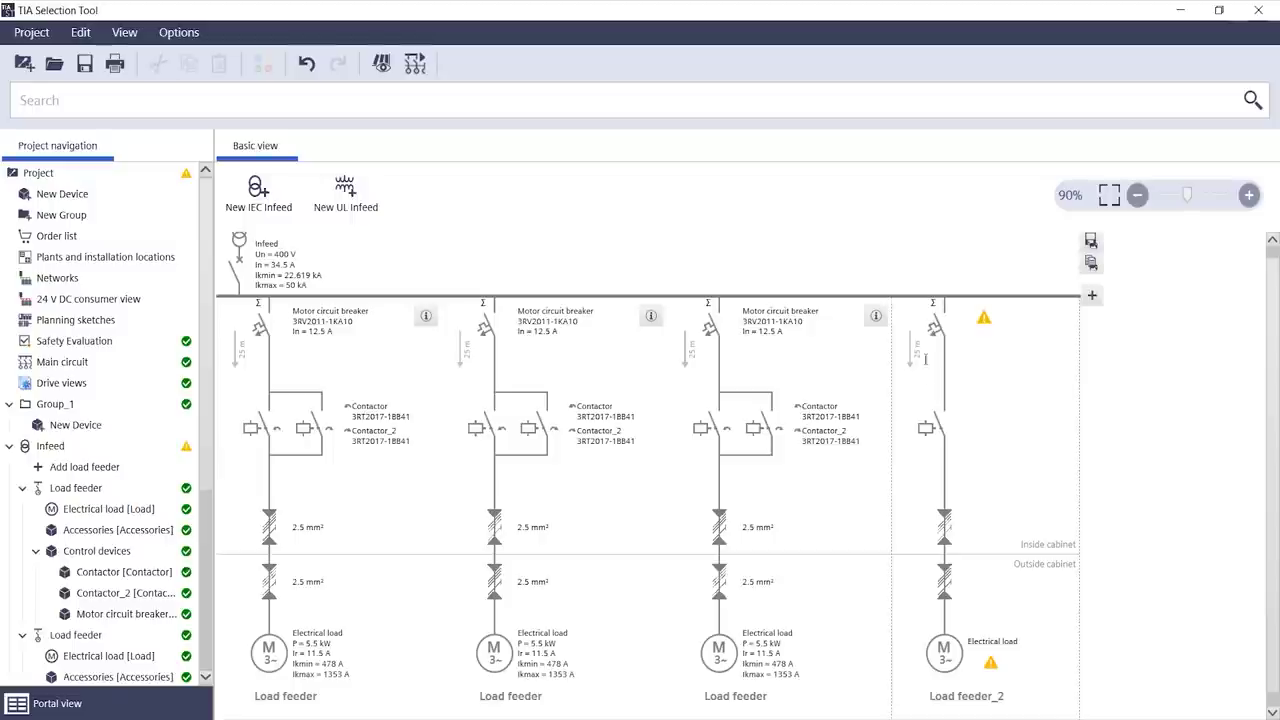
double_click(947, 655)
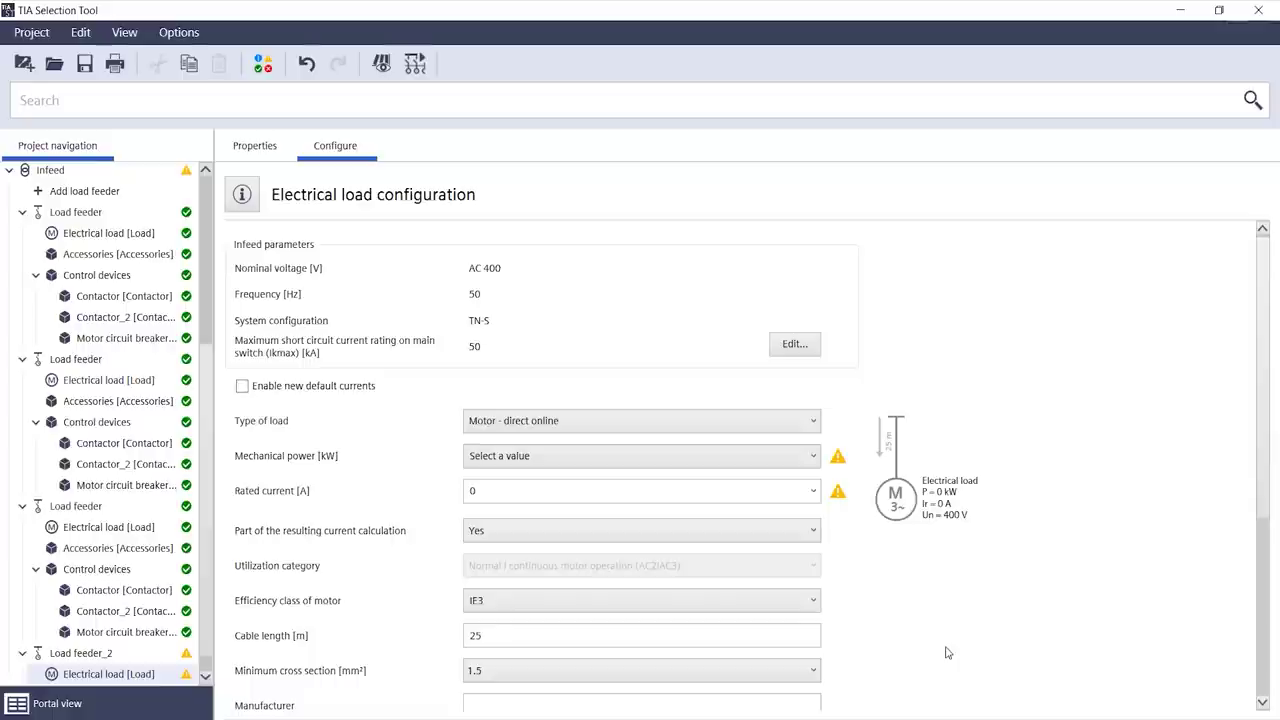
left_click(776, 434)
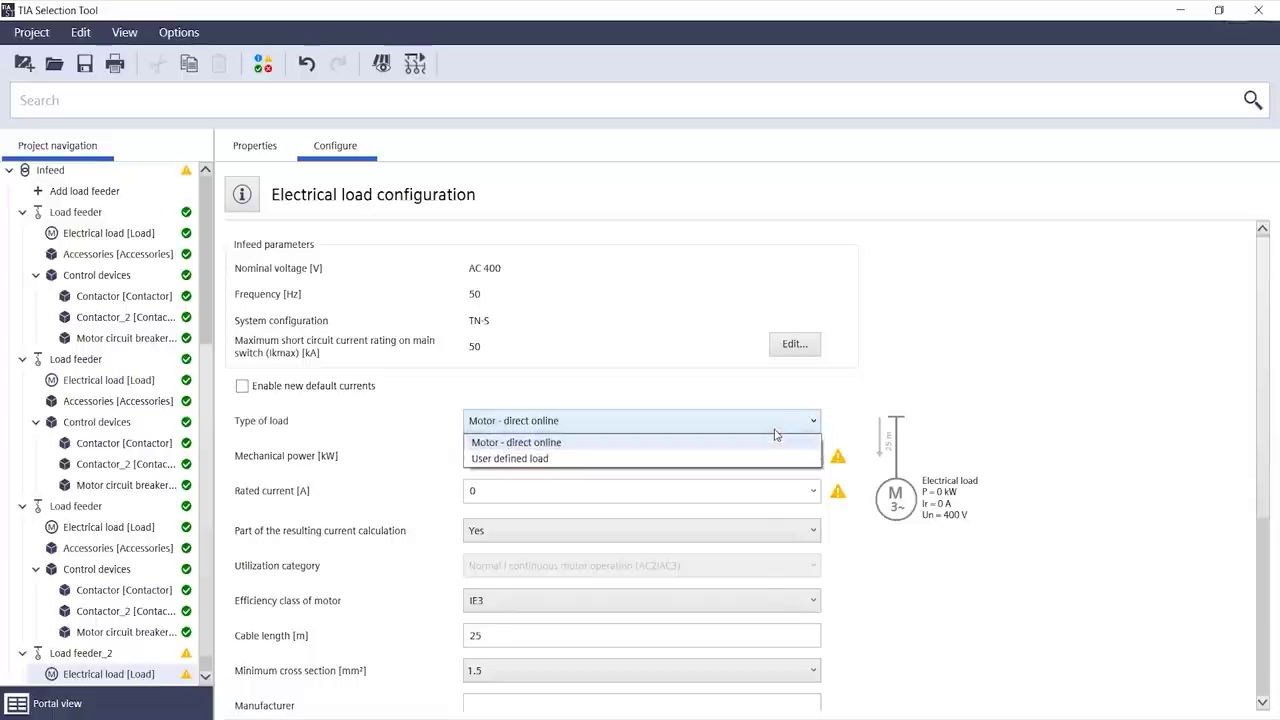
left_click(673, 459)
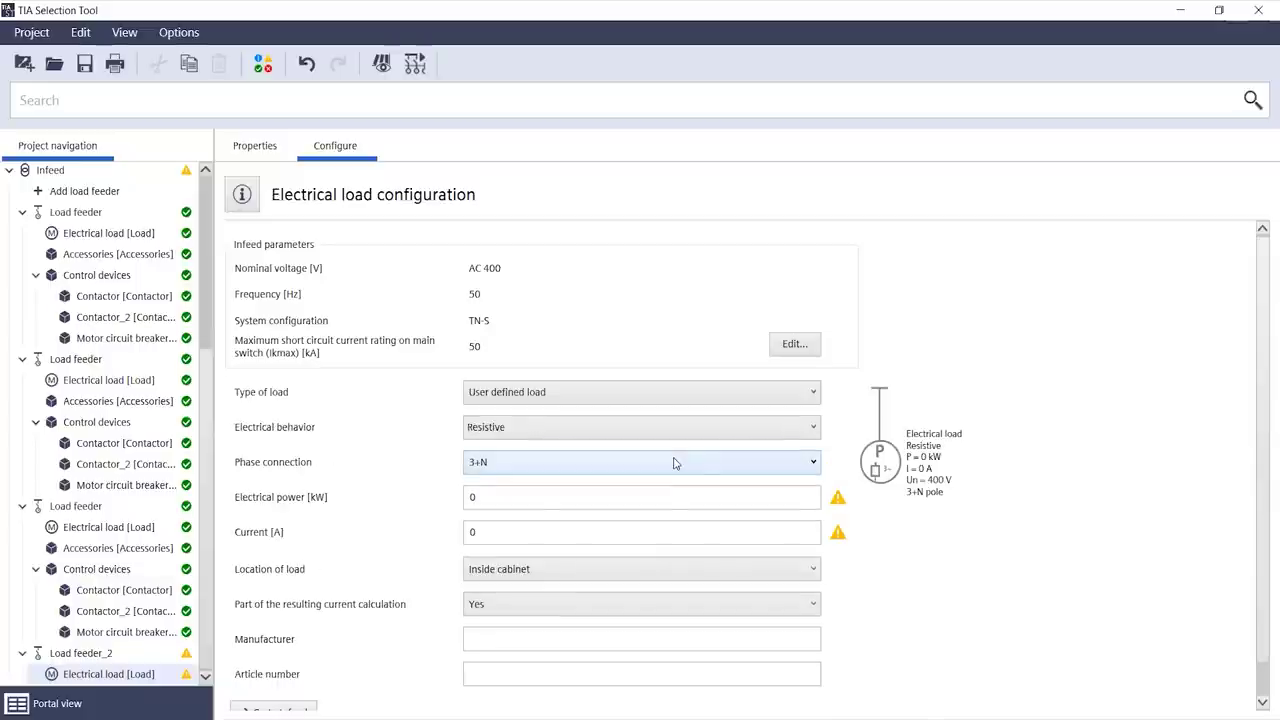
scroll(1000, 436, "down", 1)
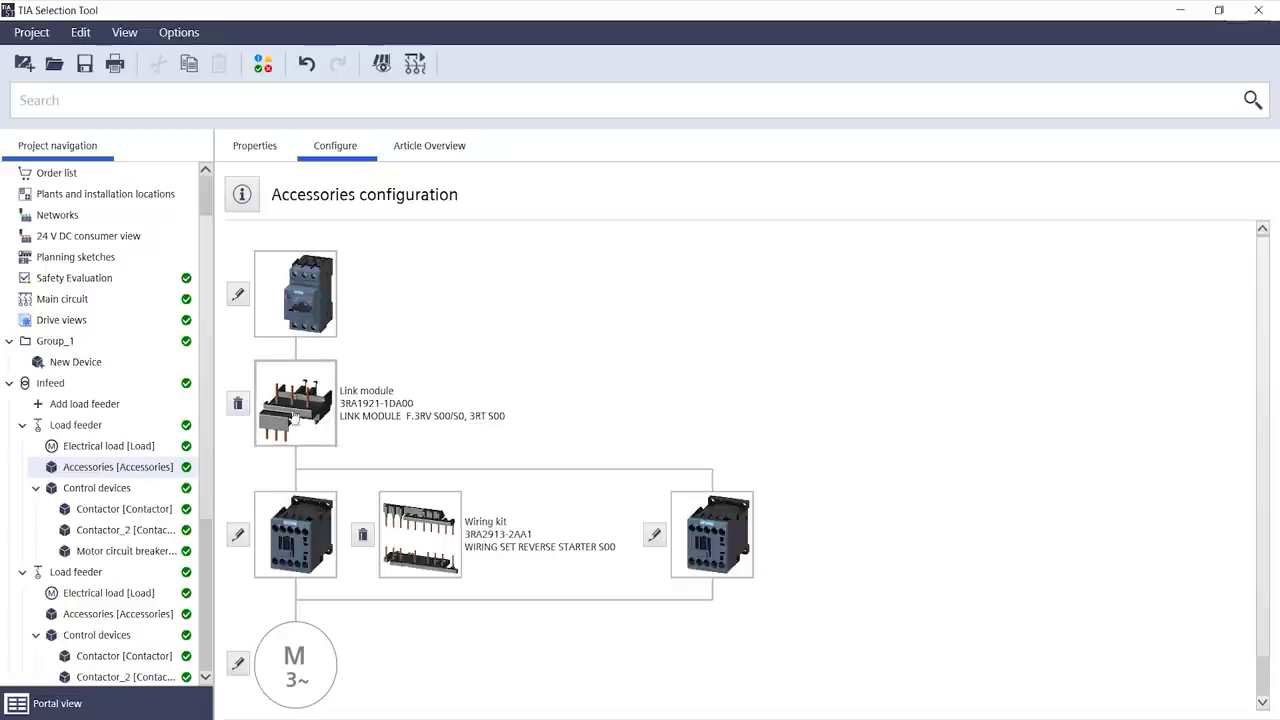
Delete the link module and wiring kit accessories, then add both back.
left_click(238, 404)
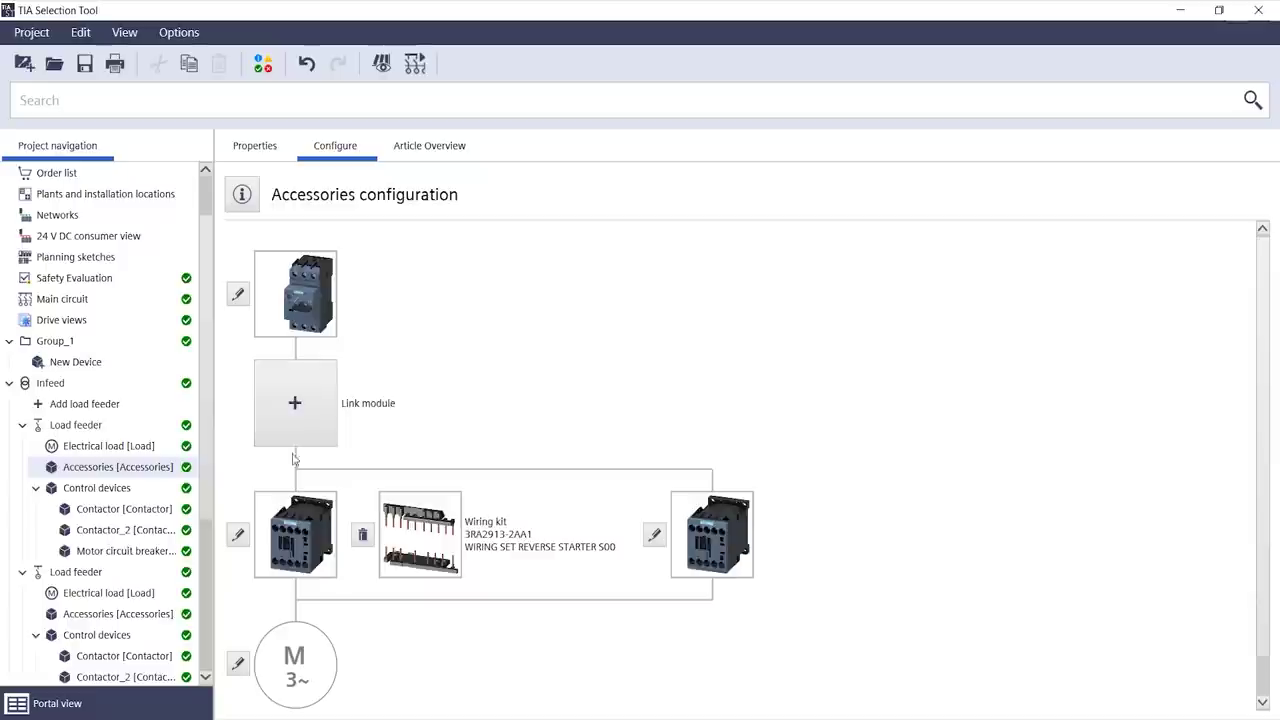
left_click(364, 535)
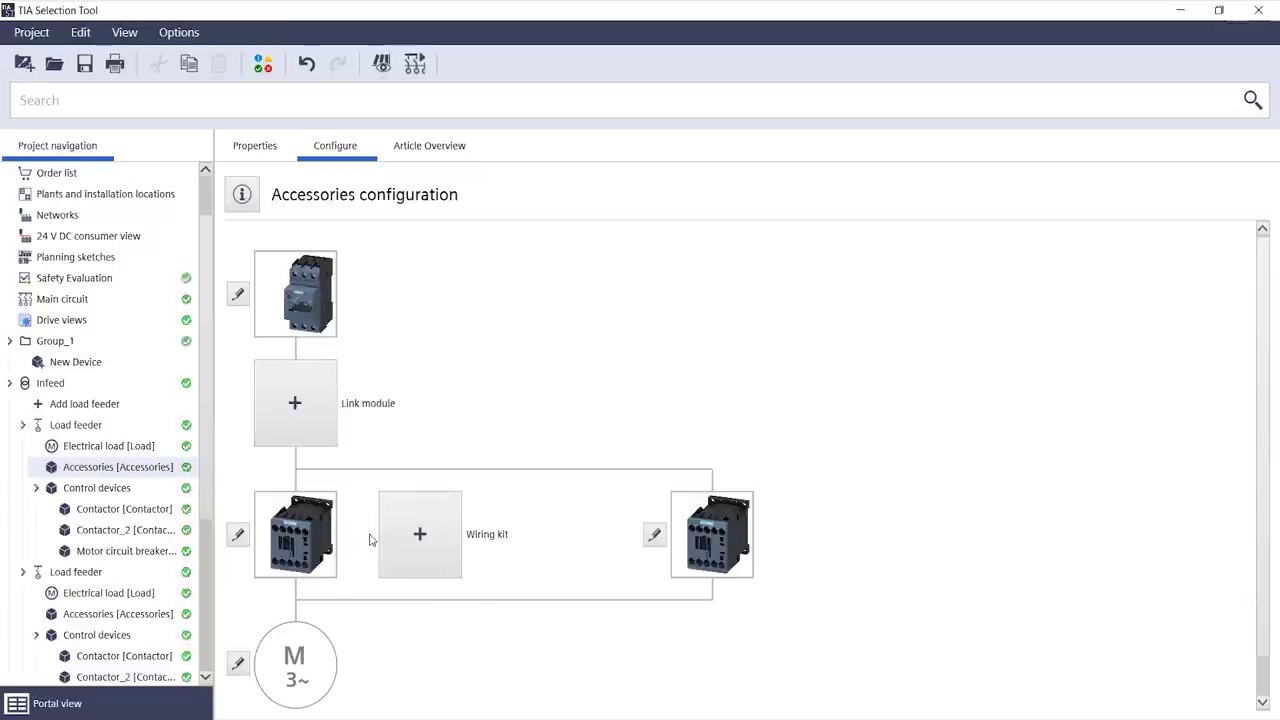
left_click(424, 545)
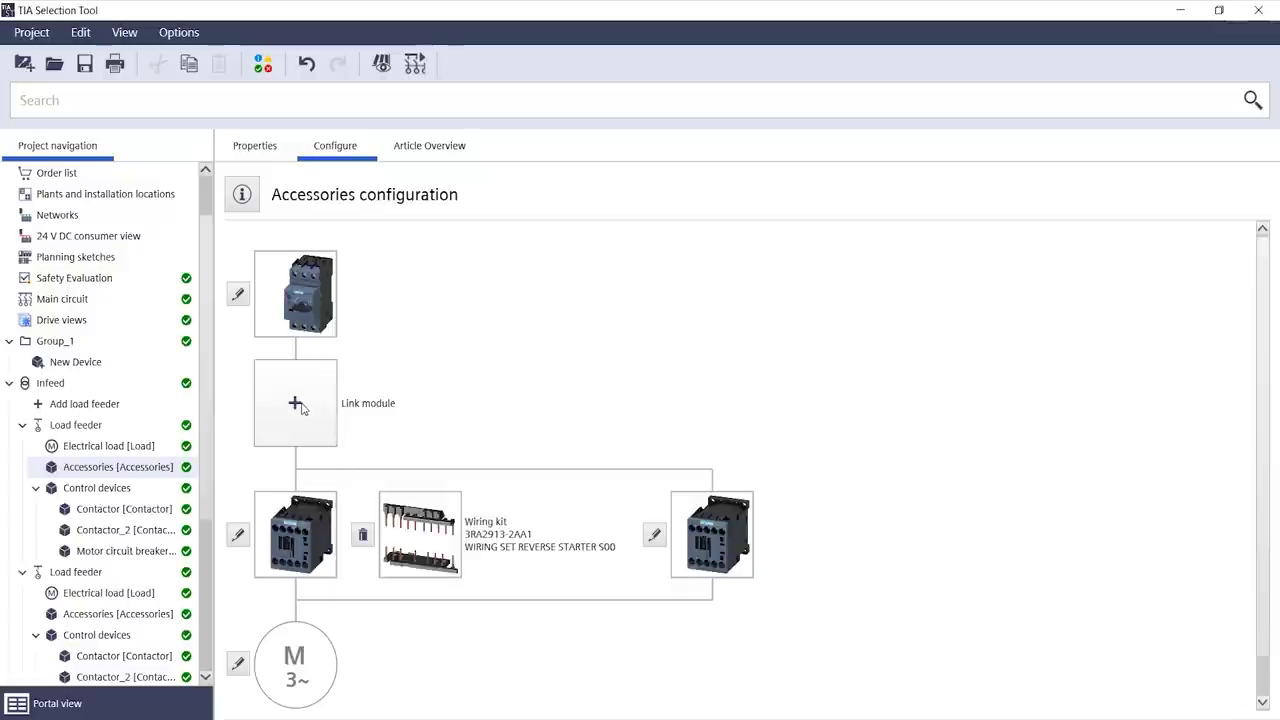
left_click(413, 403)
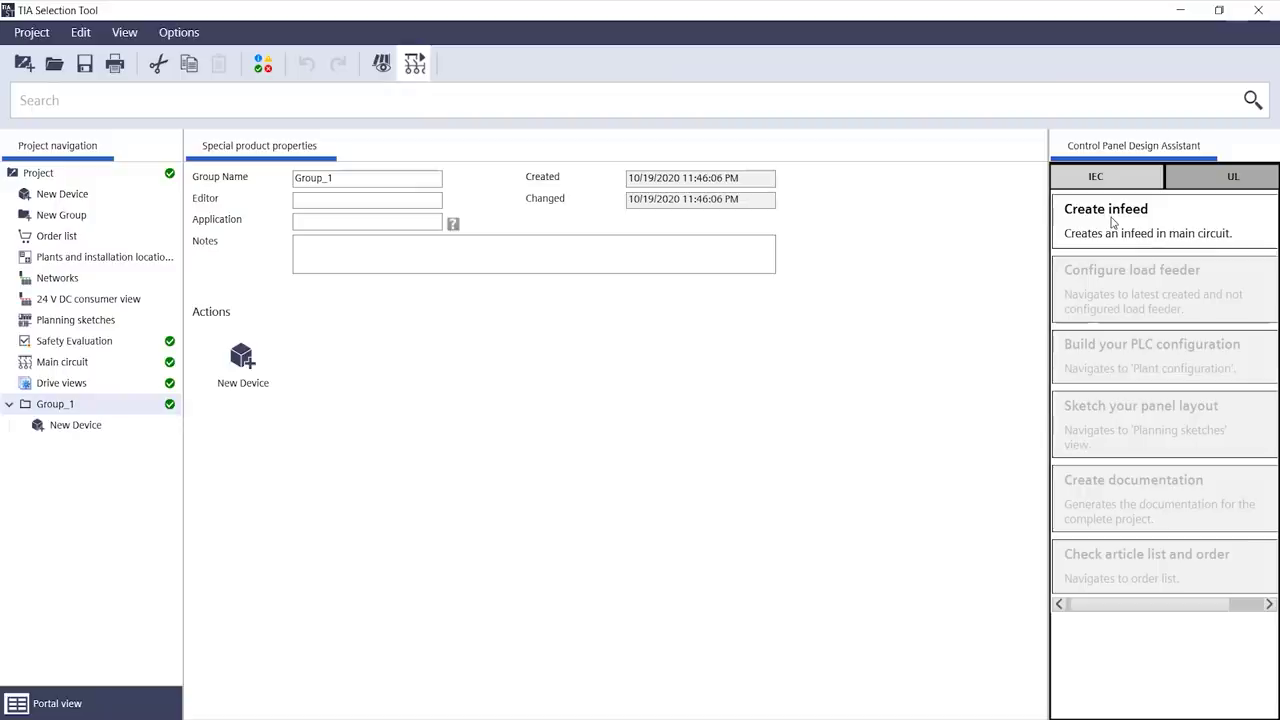
Create an infeed with one load feeder for a 3 kW motor and calculate its control devices.
left_click(1114, 222)
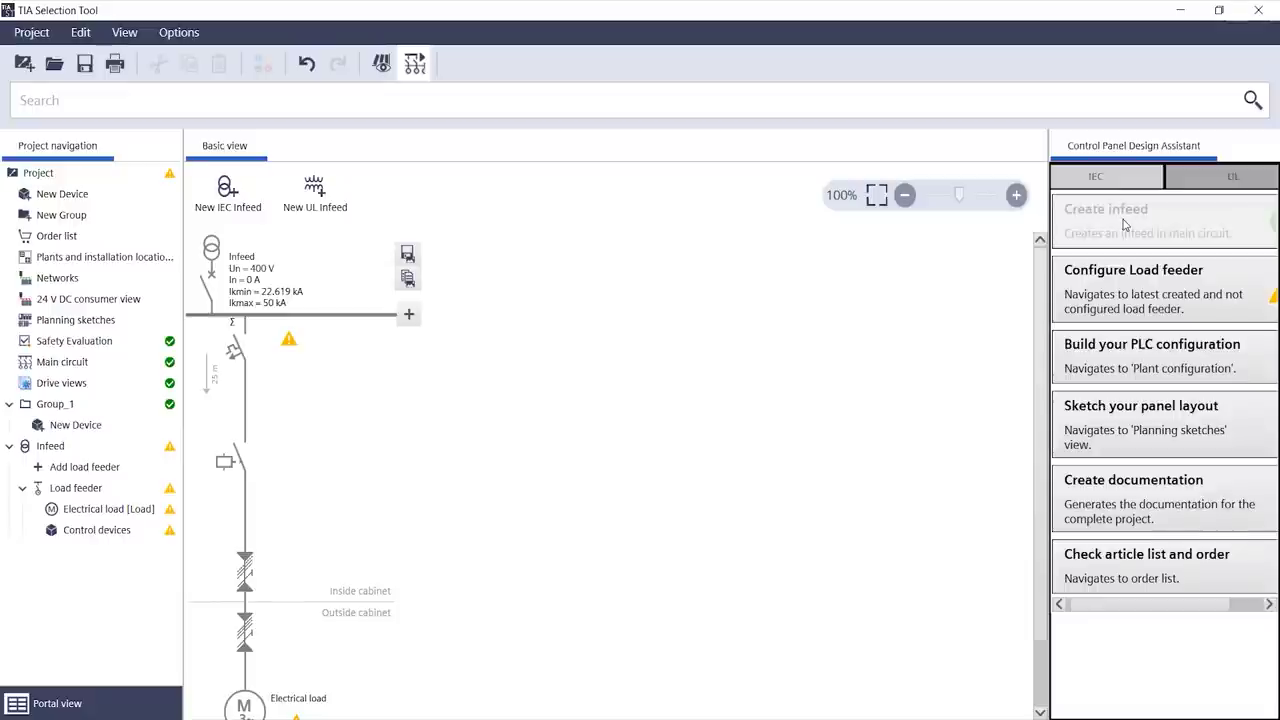
left_click(1130, 285)
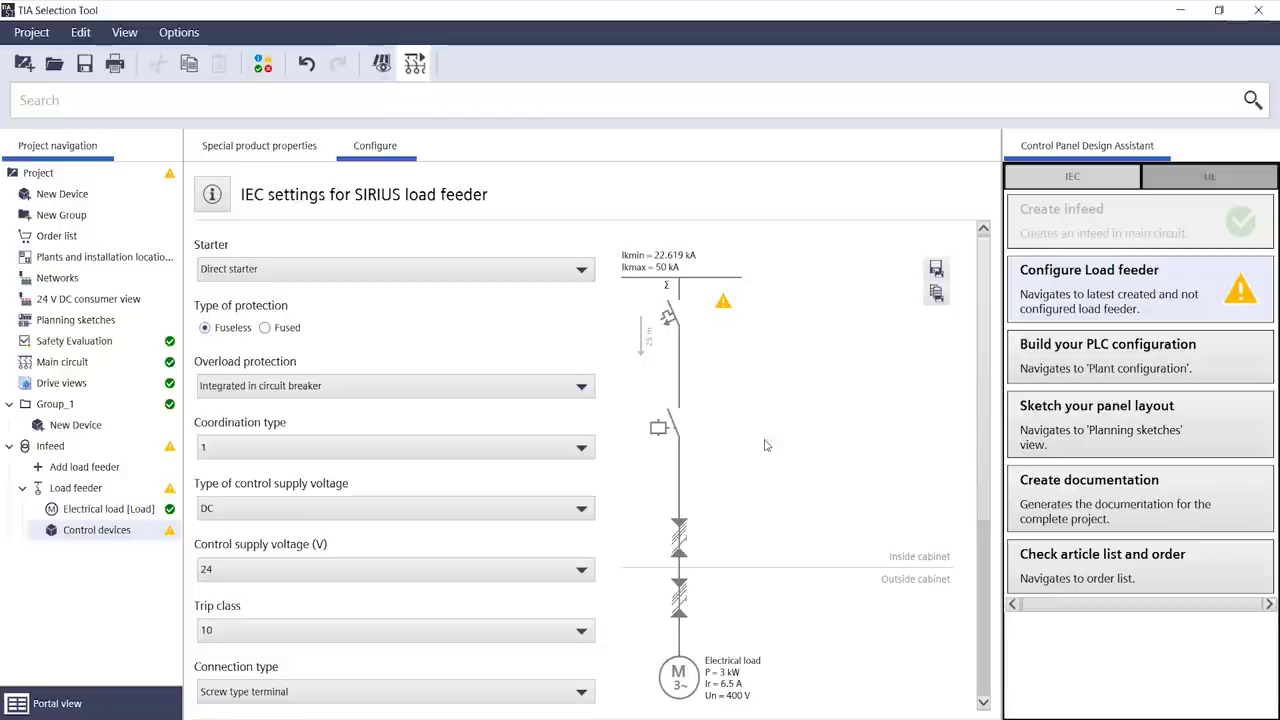
scroll(765, 456, "down", 3)
left_click(550, 682)
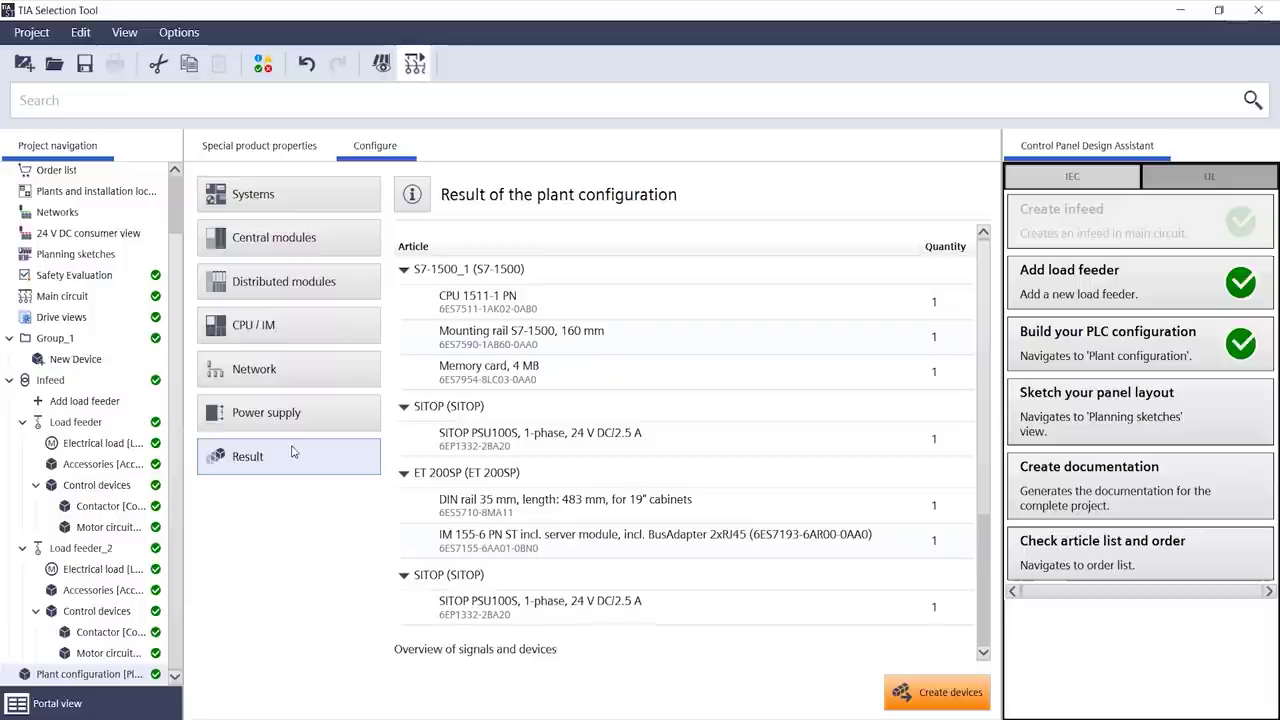
Create the configured S7-1500 PLC devices under Plant_1 and move on to sketching the panel layout.
left_click(940, 693)
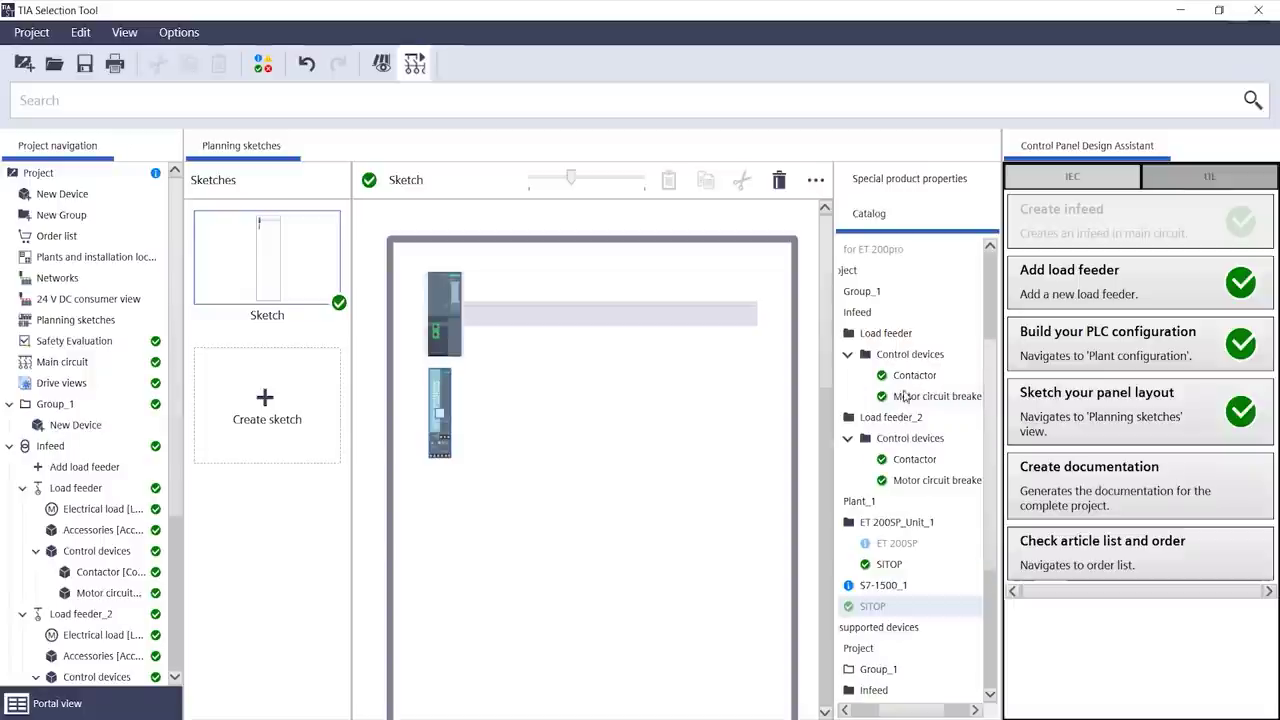
left_click(906, 378)
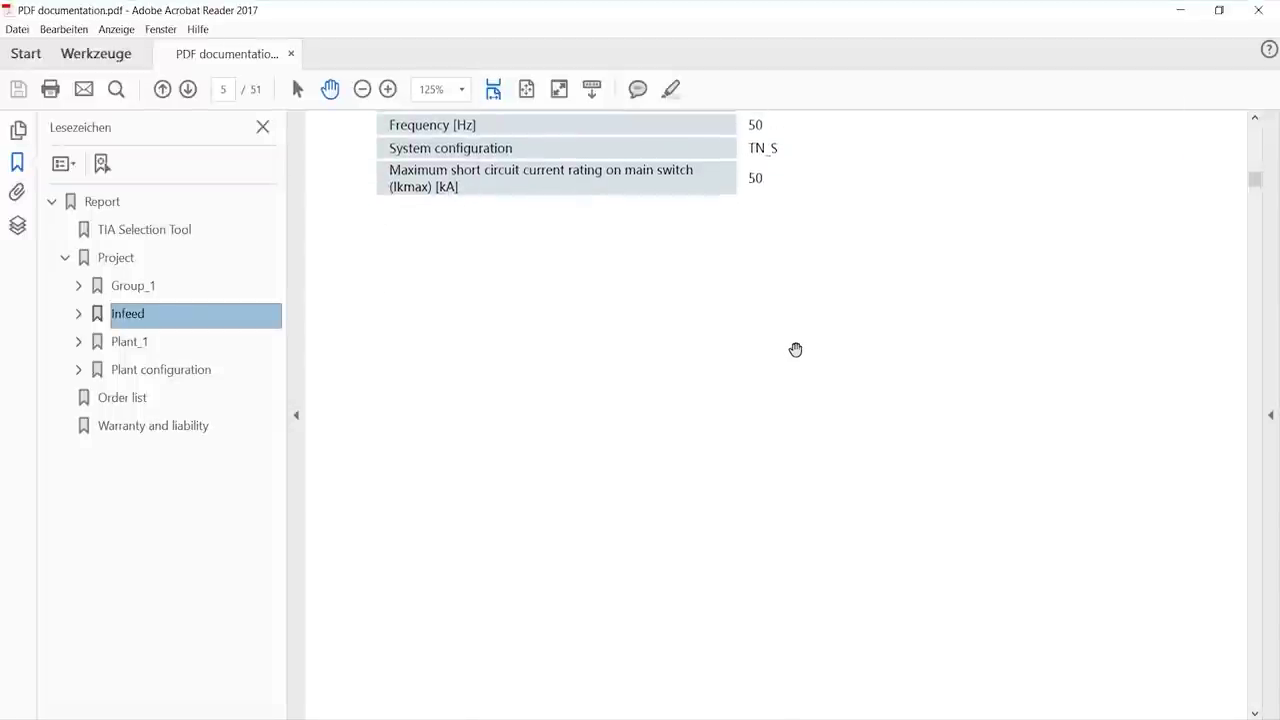
Scroll the PDF documentation down to the Infeed view page with both load feeders.
scroll(795, 349, "down", 10)
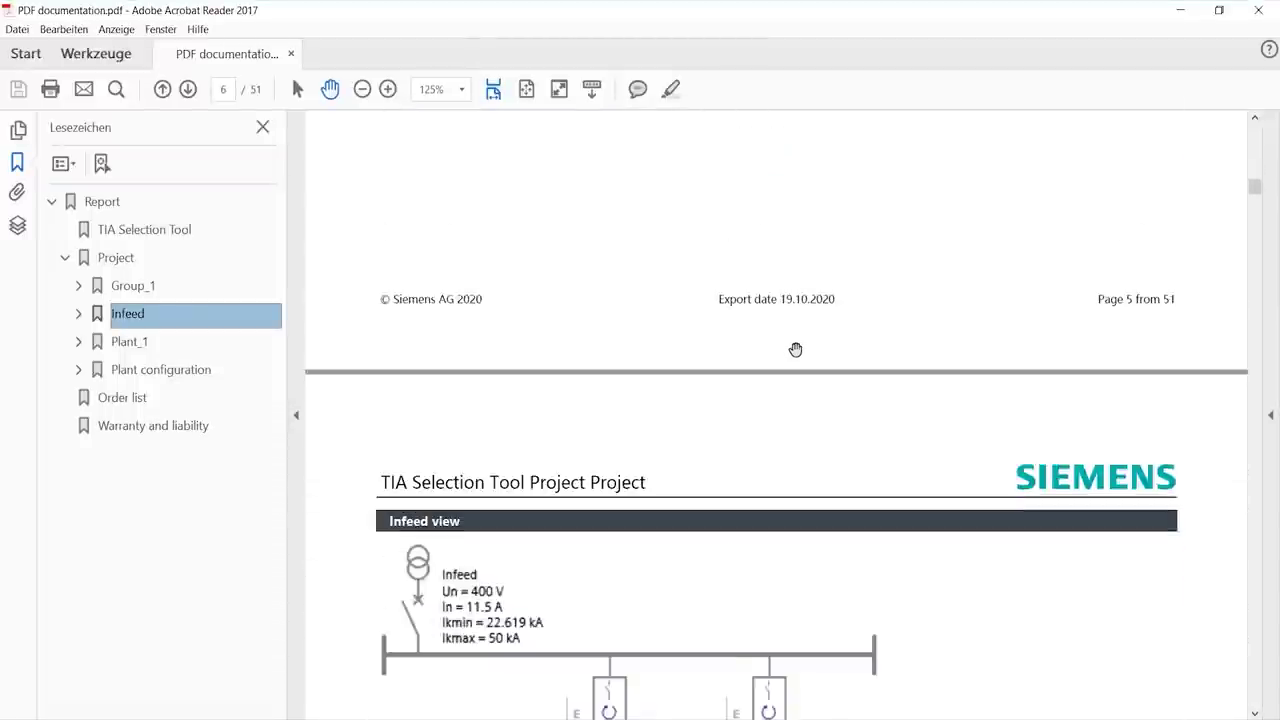
scroll(795, 349, "down", 1)
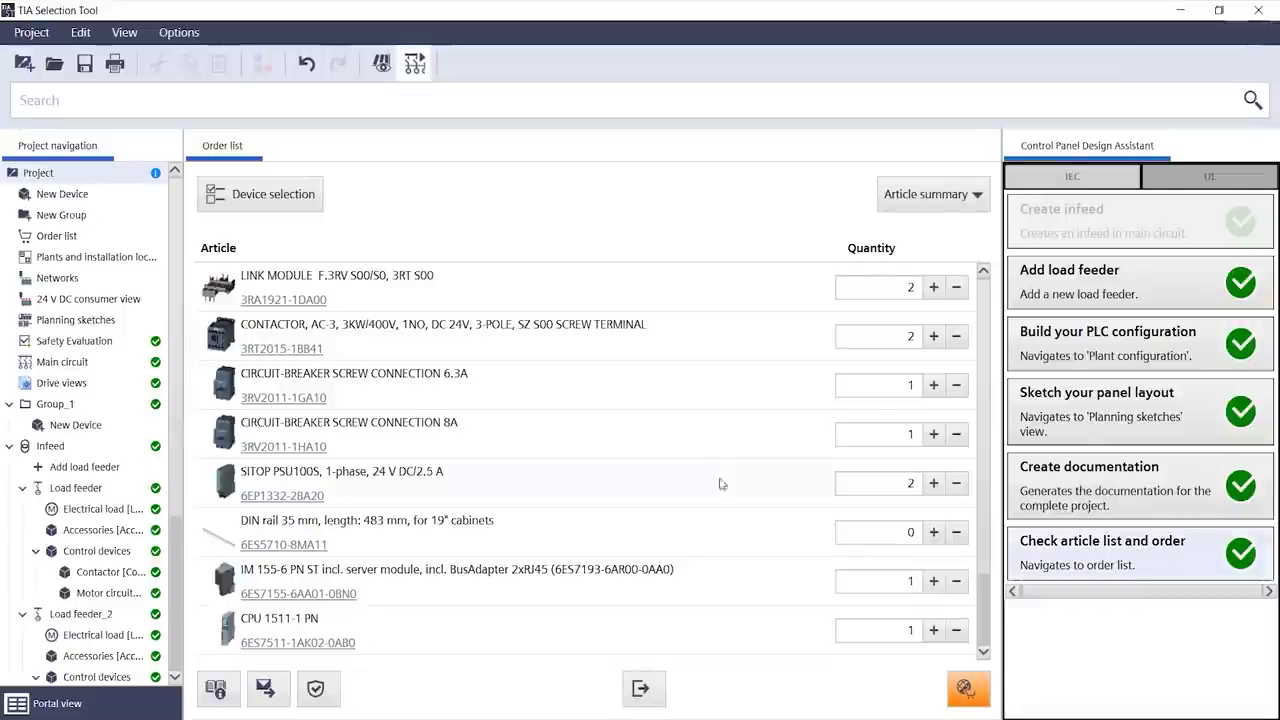
Review the order list and bring up its export options, closing them without exporting.
scroll(517, 300, "down", 2)
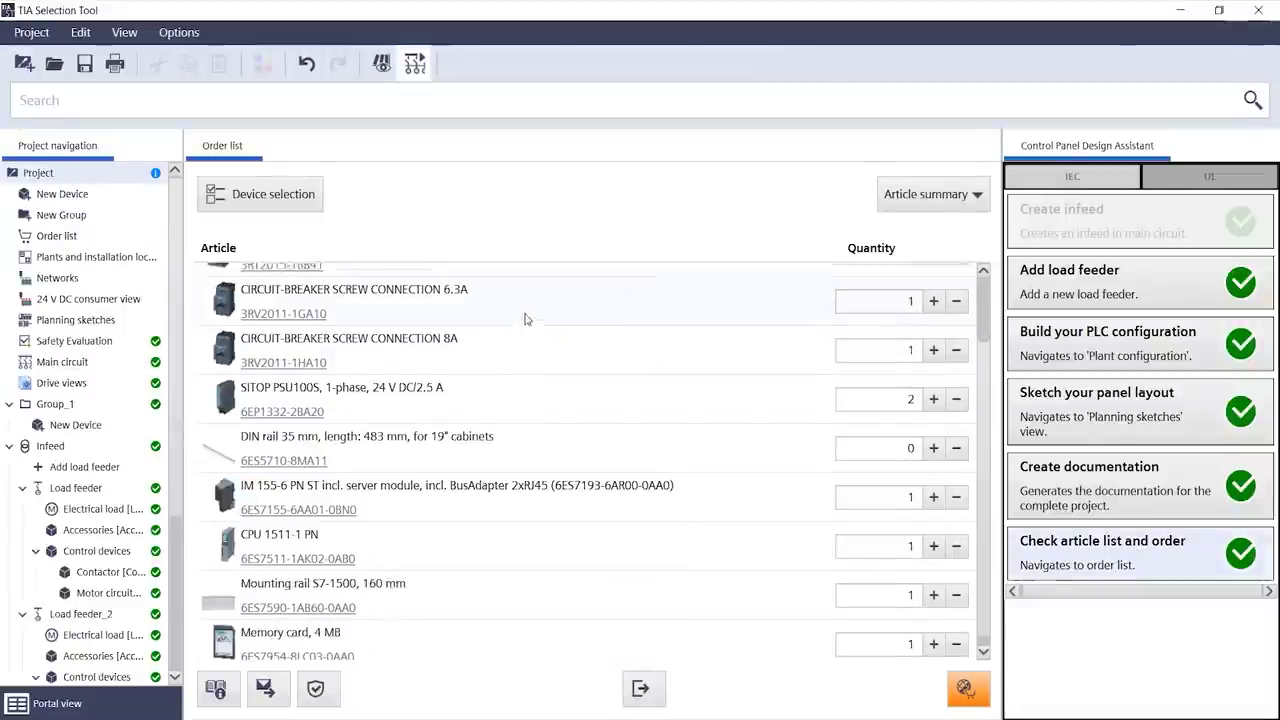
scroll(520, 410, "up", 2)
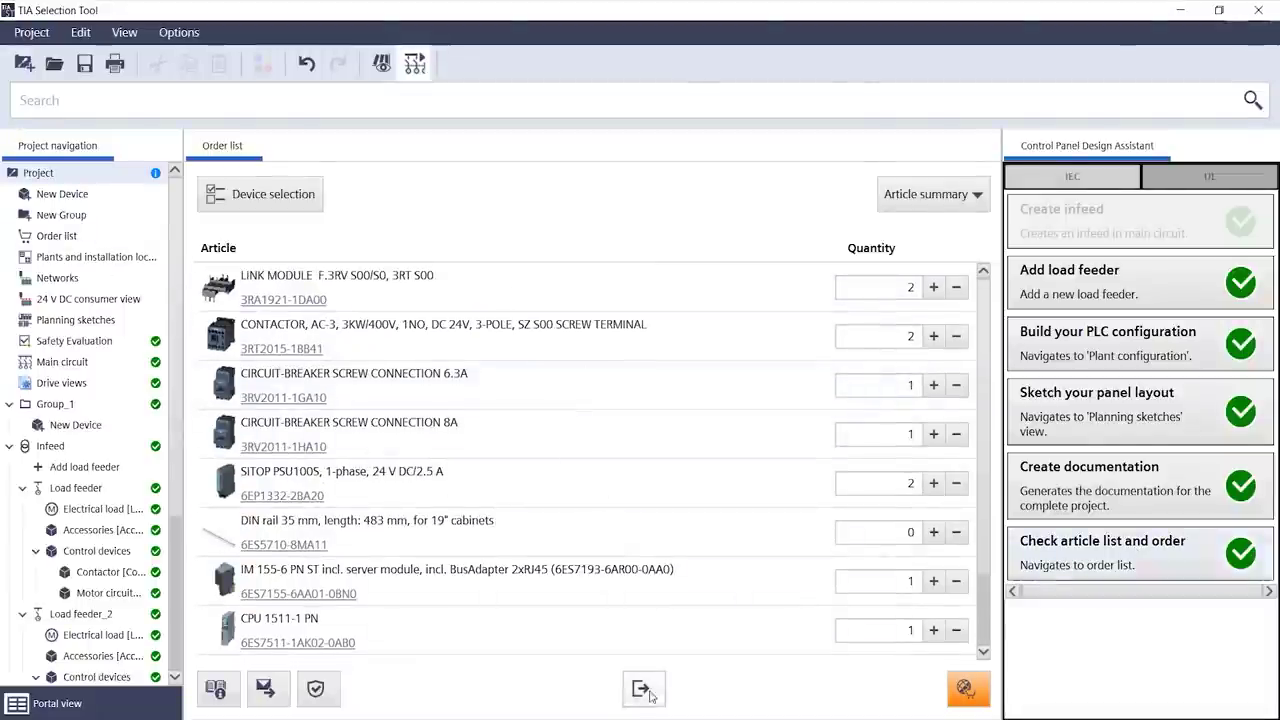
left_click(641, 688)
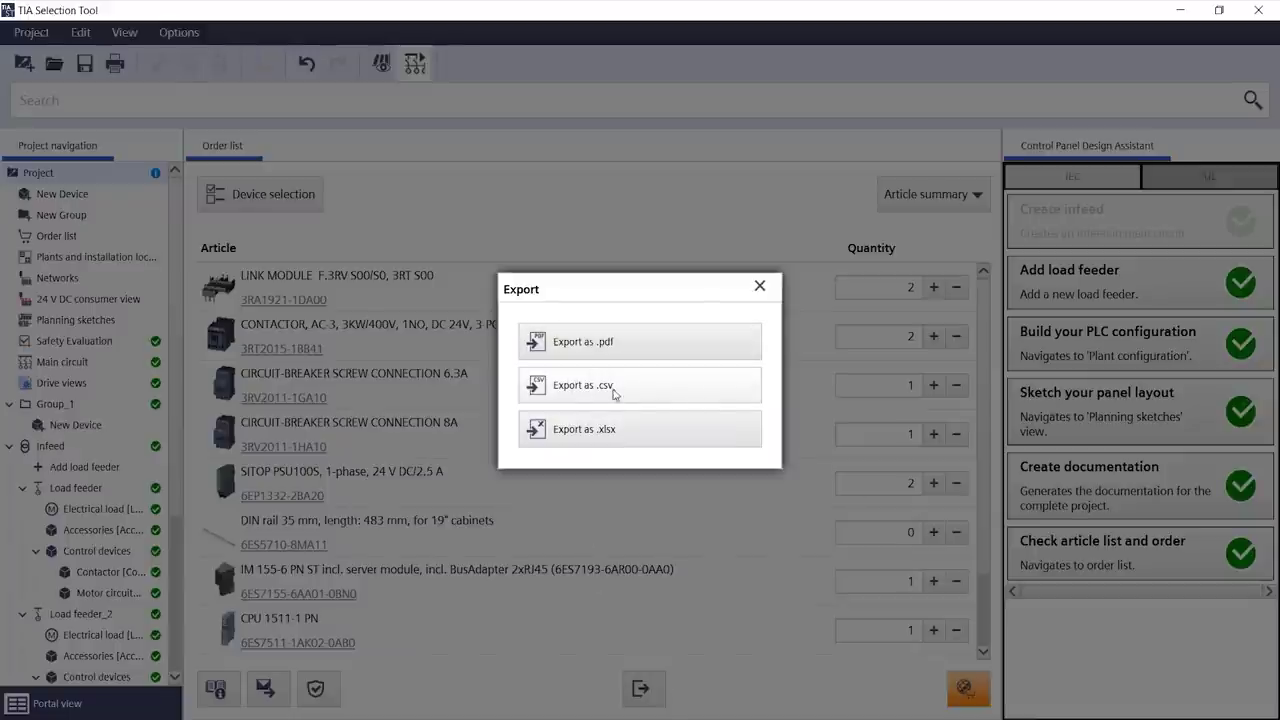
left_click(760, 288)
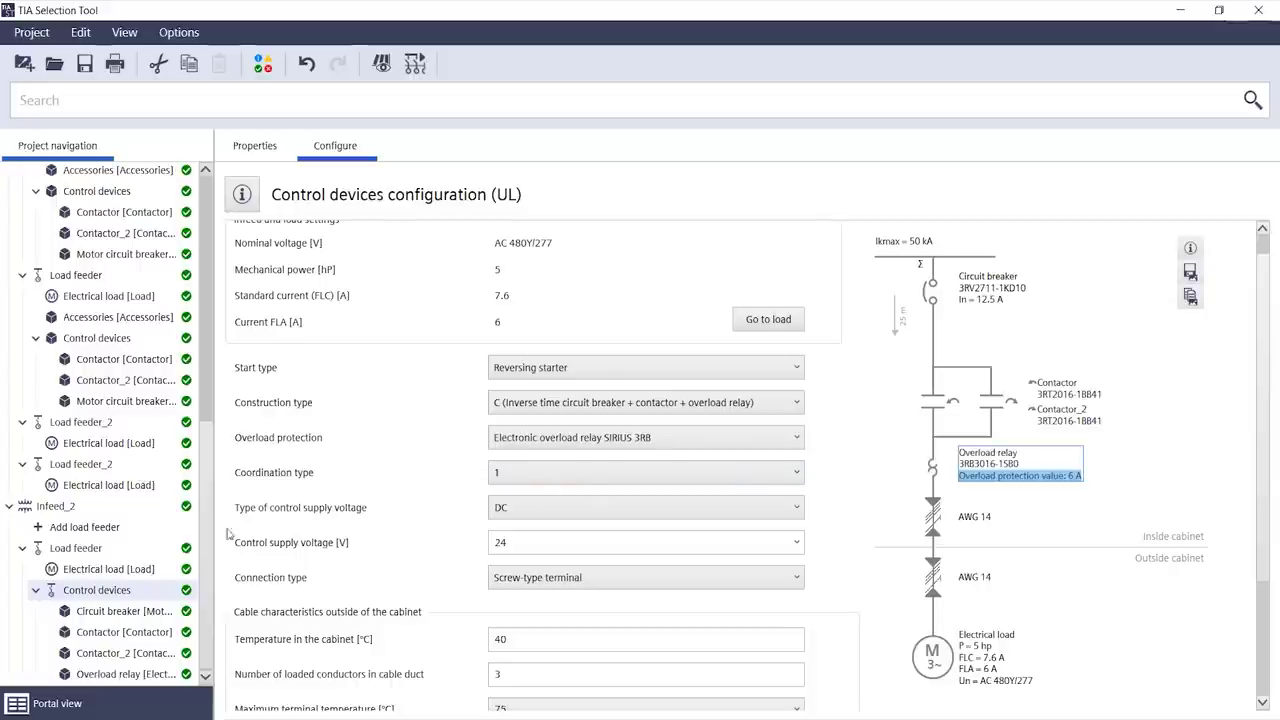
Show Infeed_2's circuit with its two 5 hp load feeders and bring up the second feeder's actions.
left_click(101, 513)
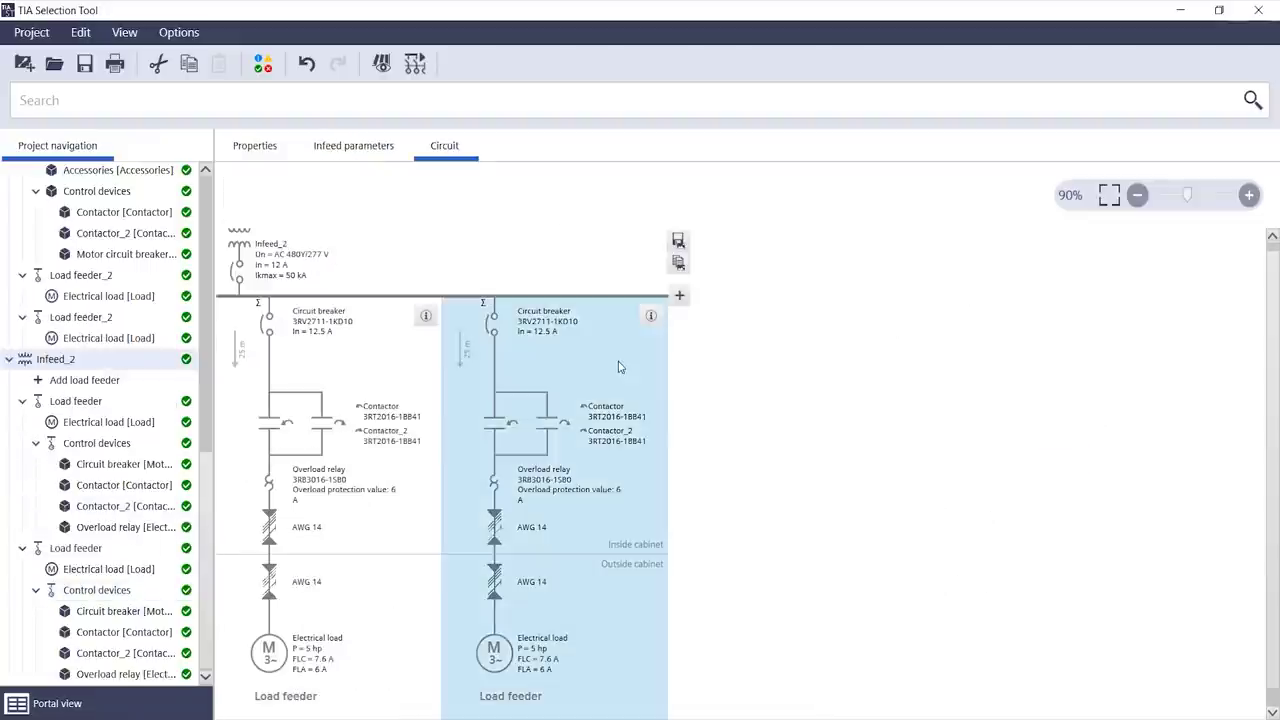
right_click(618, 367)
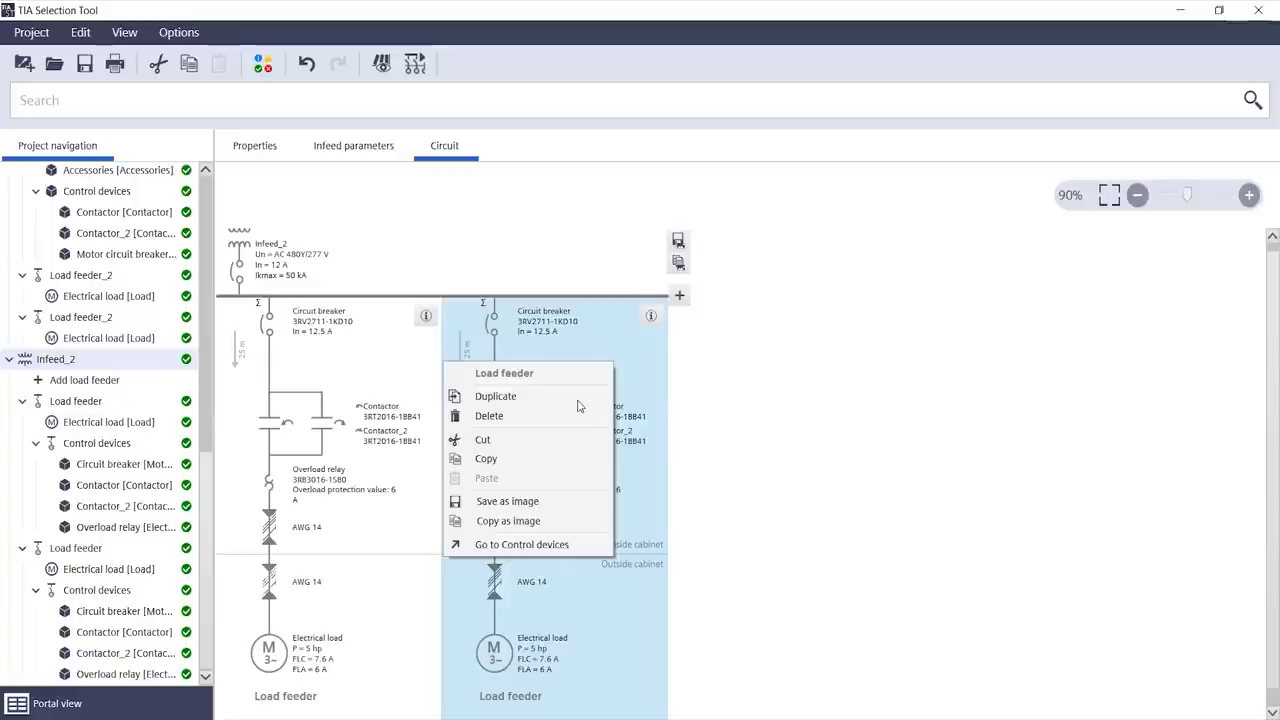